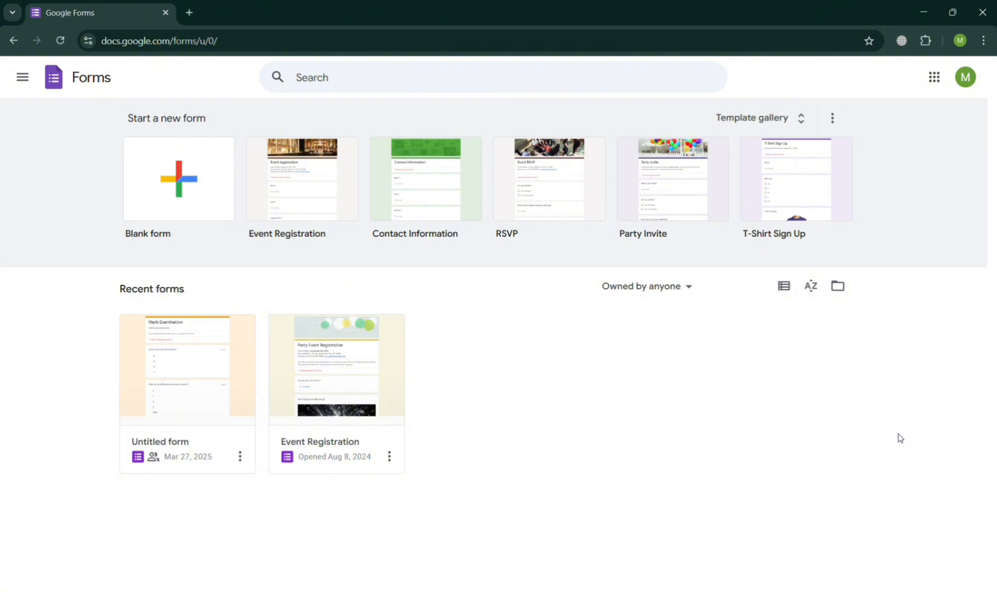
- Create a new blank form, which opens as 'Untitled form' with one multiple-choice question
left_click(23, 77)
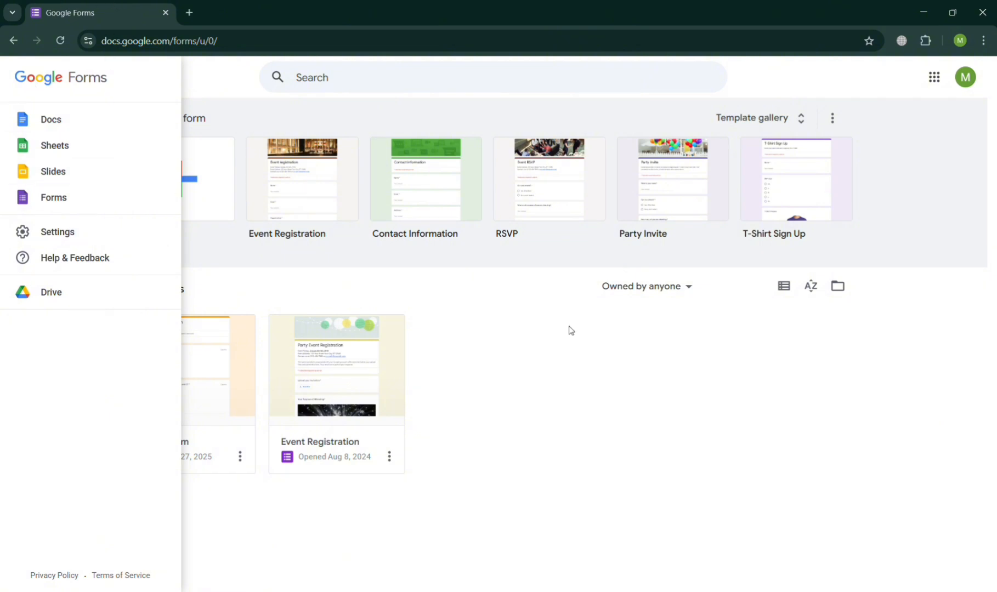
left_click(574, 353)
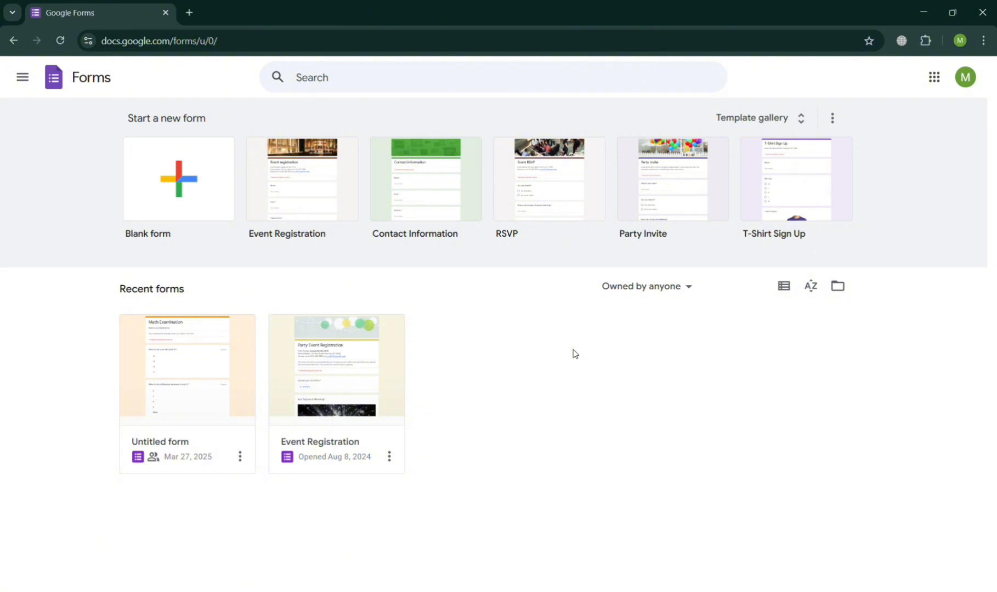
left_click(163, 167)
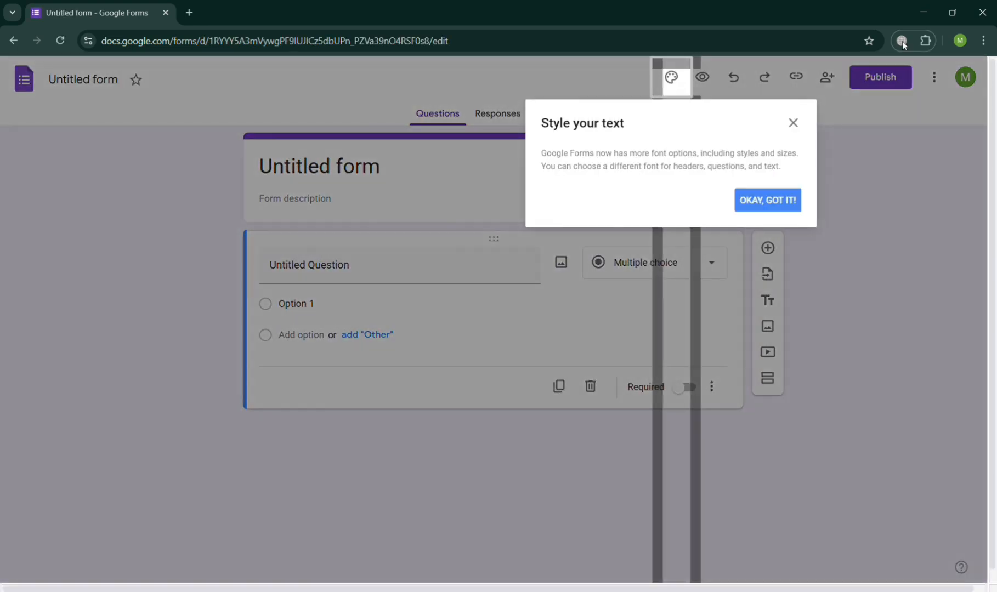
- Dismiss the styling notice and title the form 'Order form of Shoes and Shirt'
left_click(793, 123)
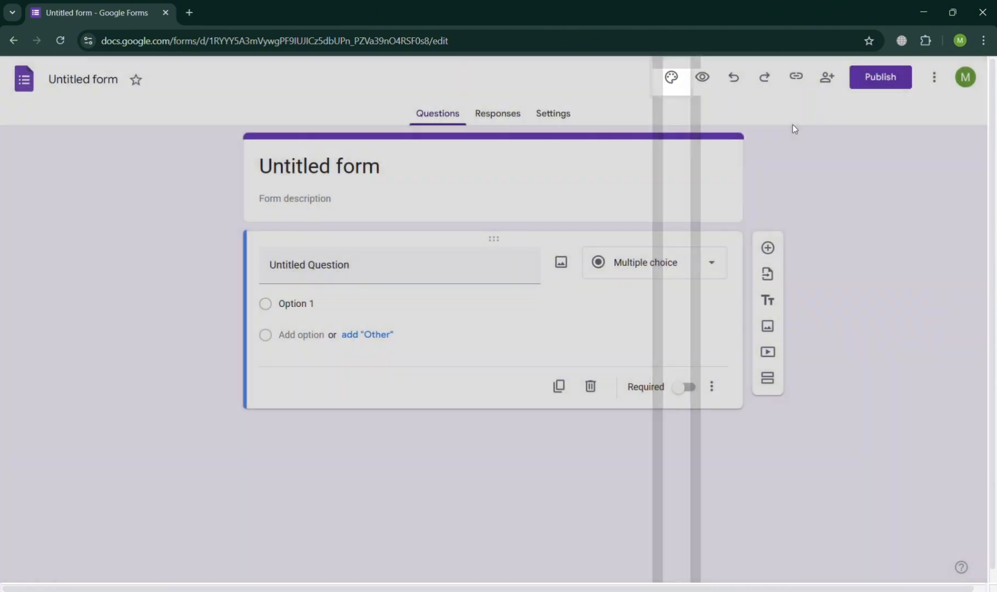
double_click(291, 164)
type("Order")
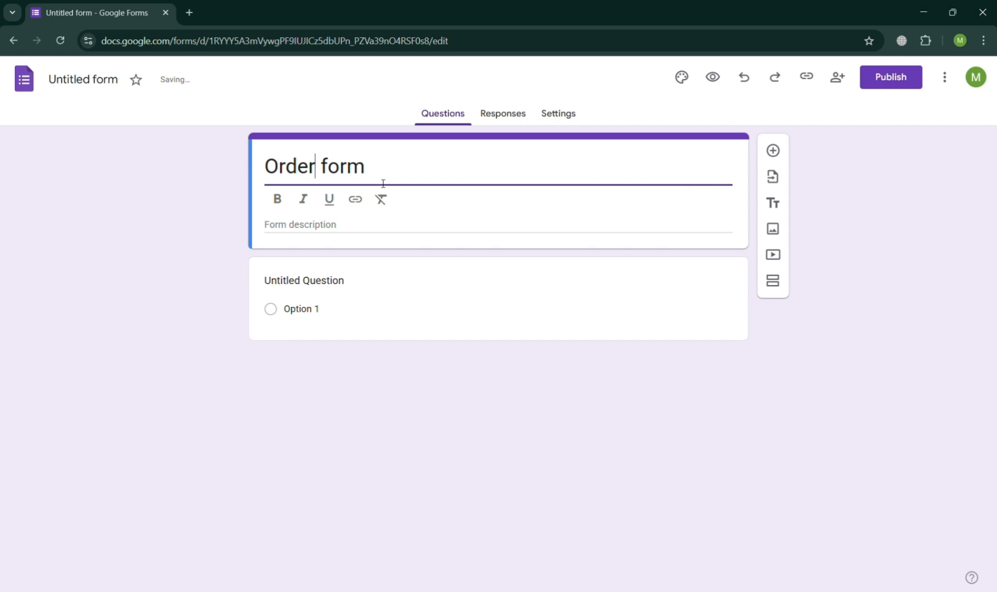
left_click(382, 225)
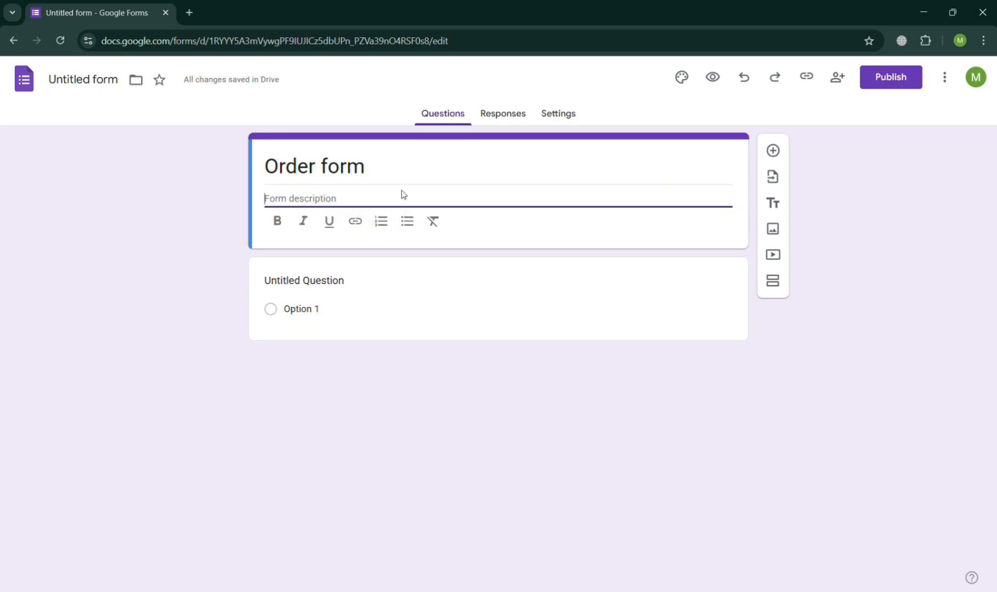
left_click(443, 178)
type("og")
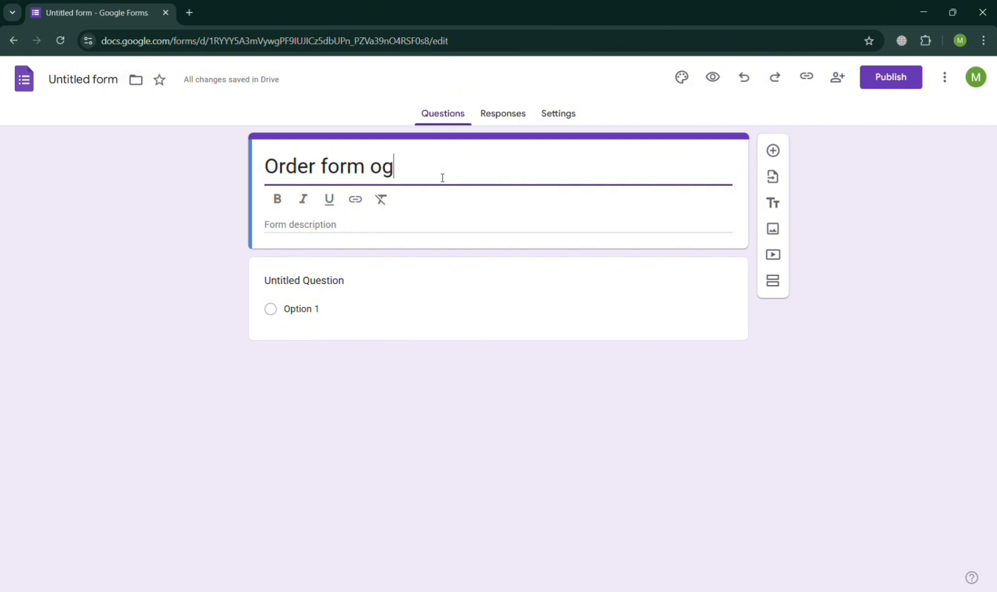
key("BackSpace")
type("f Shoed")
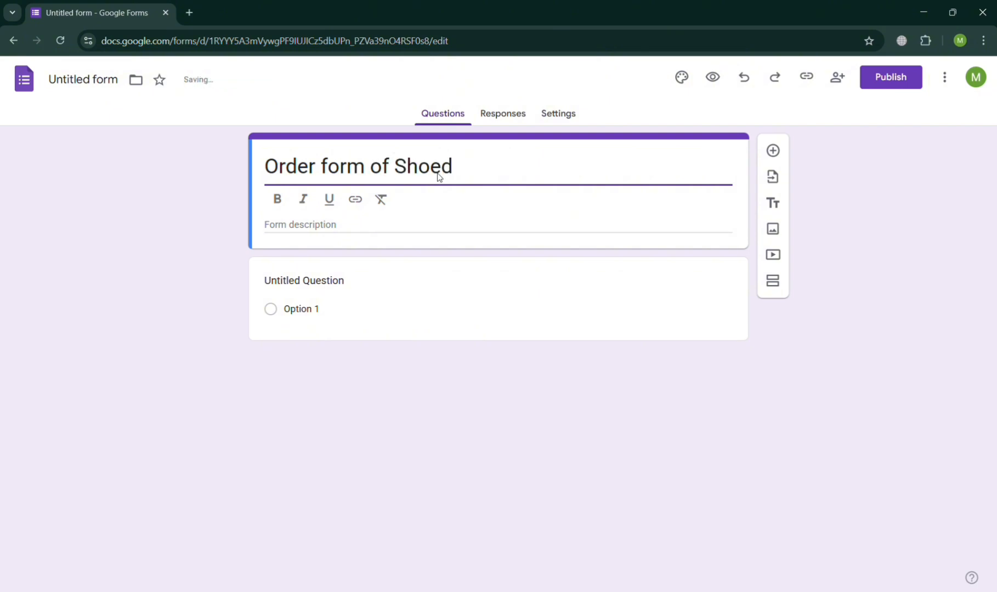
key("BackSpace")
type("s and Shirt")
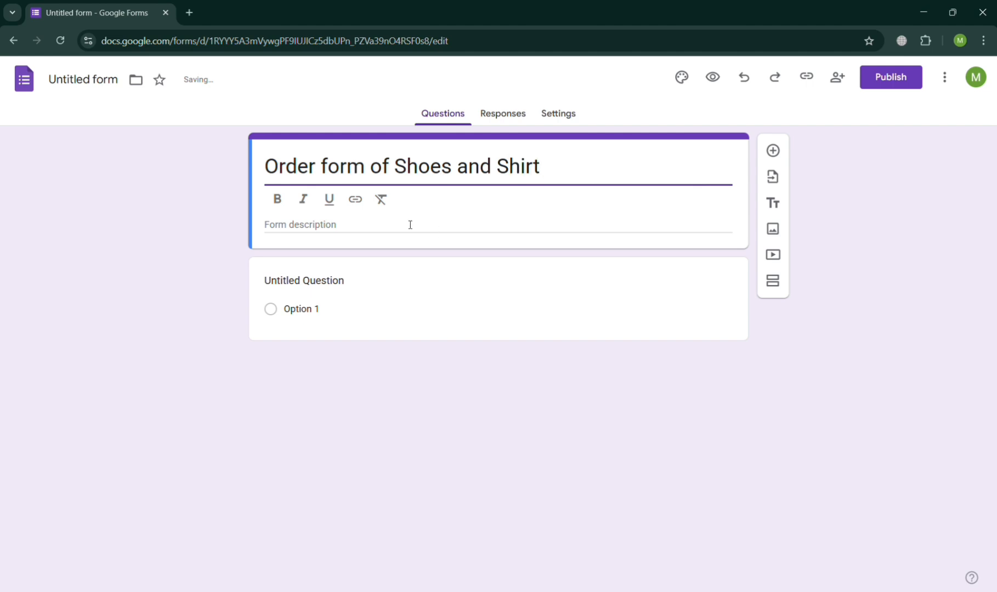
- Add the description 'You can fill up the form to order' and view the Responses page
left_click(275, 230)
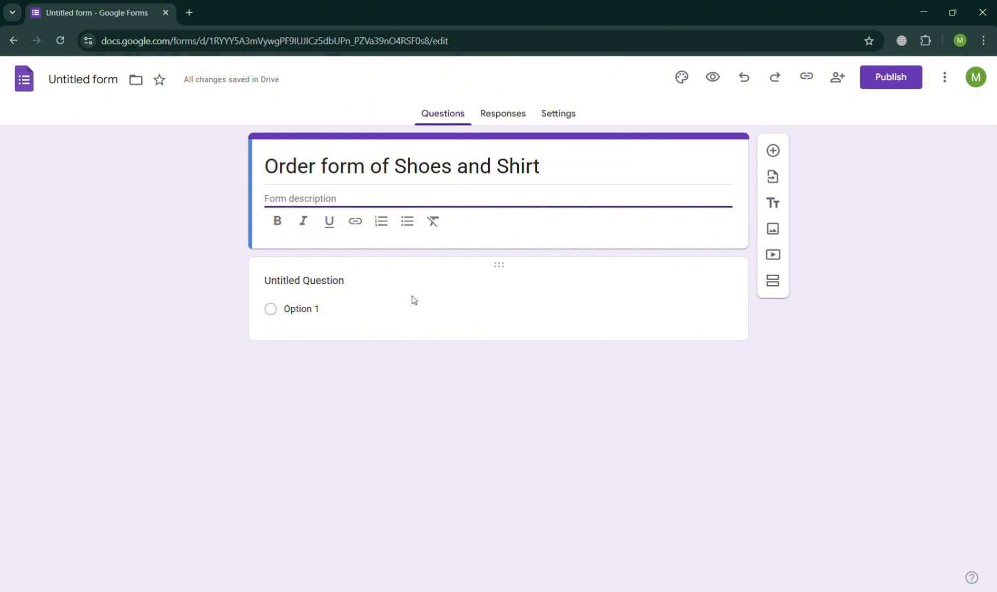
type("Yoi")
key("BackSpace")
type("u ")
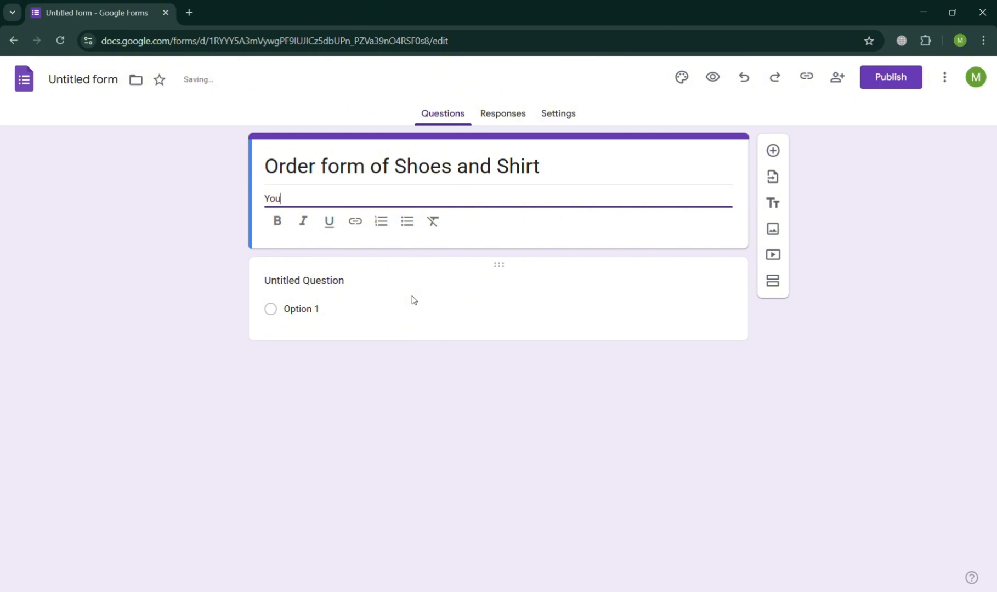
type("can fill up the form to order")
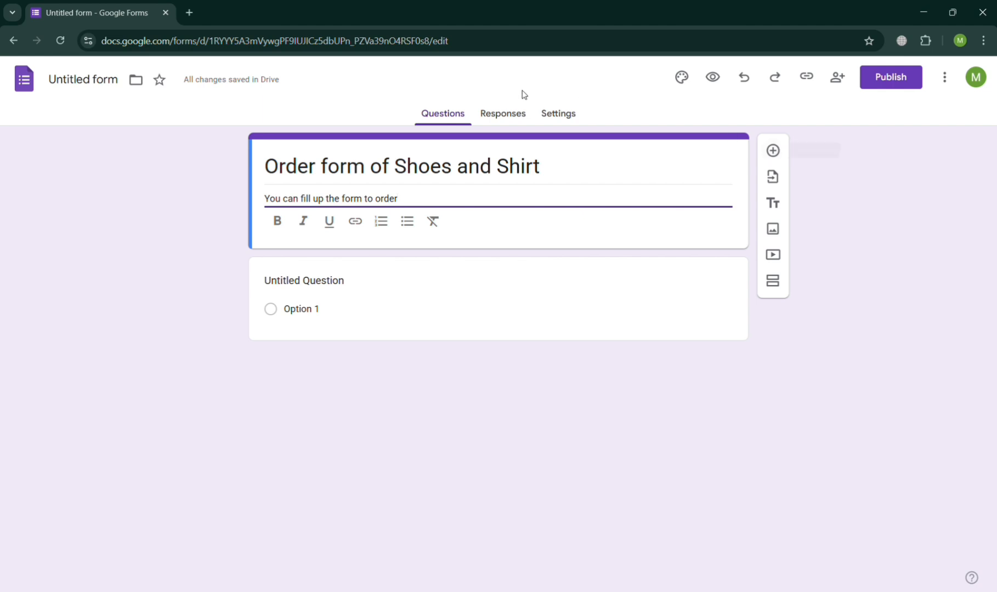
left_click(503, 113)
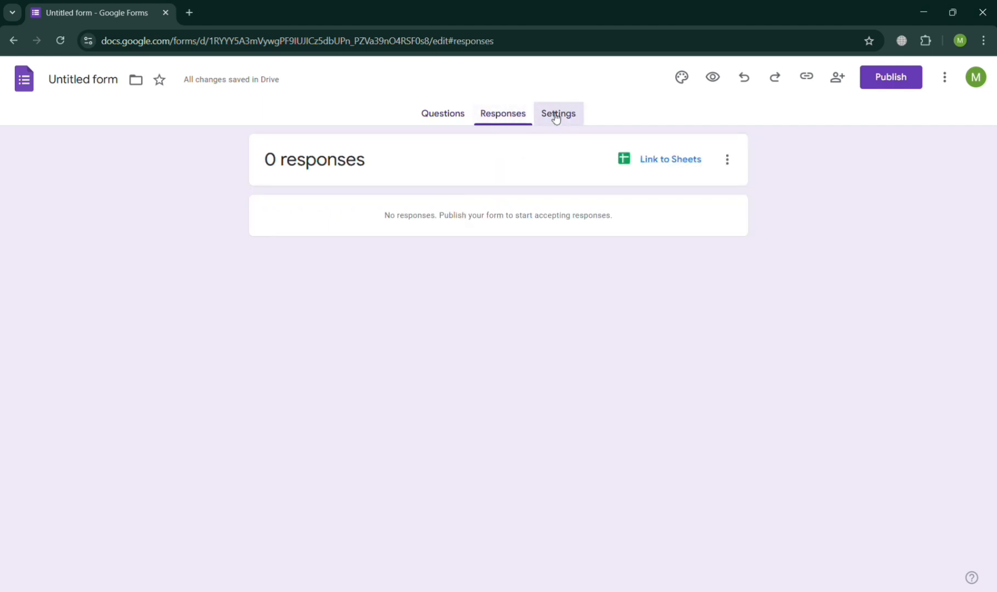
- Look through the Settings page, then return to the Questions page
left_click(555, 114)
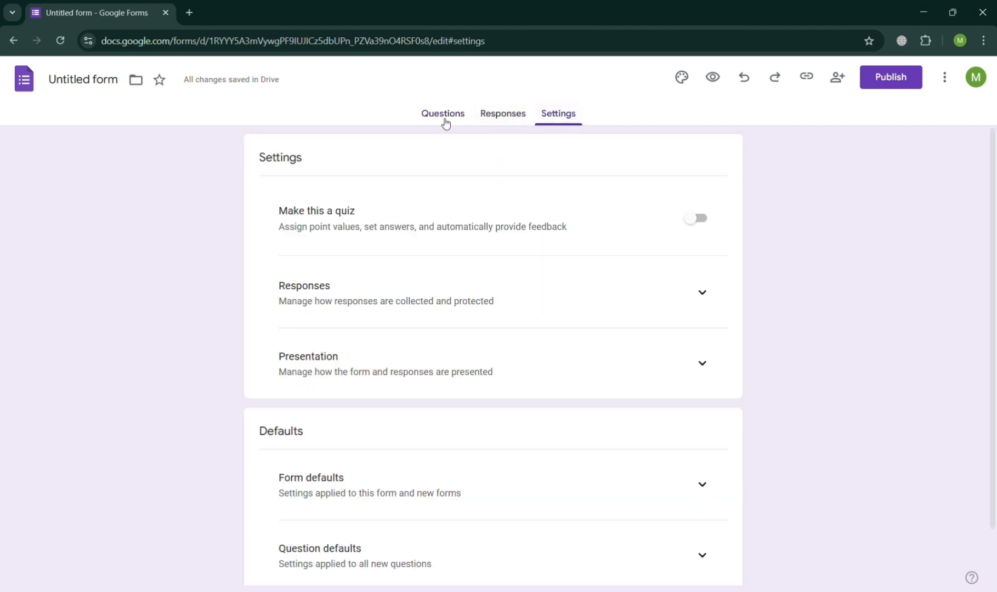
scroll(417, 471, "down", 1)
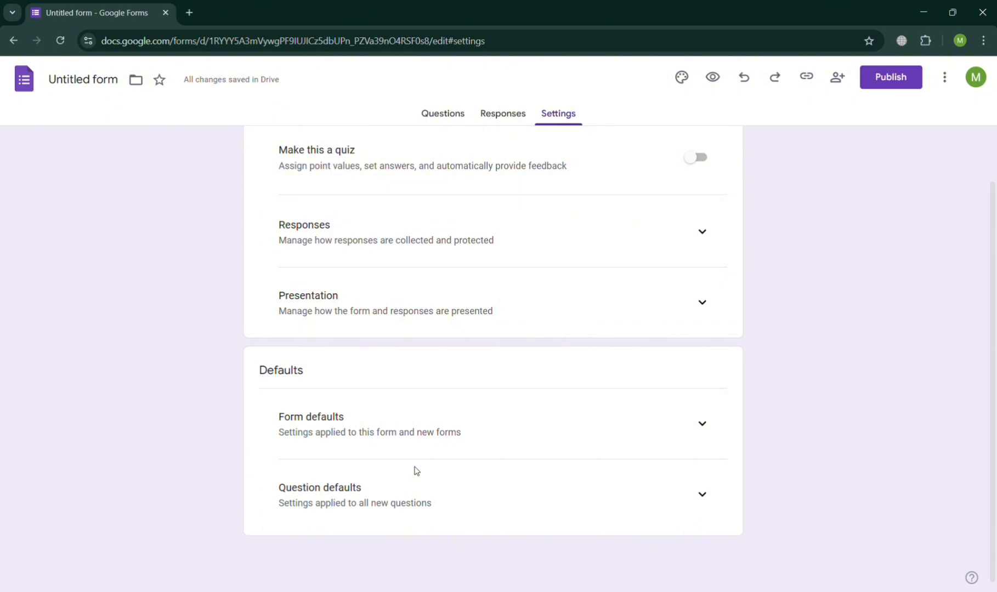
scroll(416, 471, "up", 1)
left_click(446, 116)
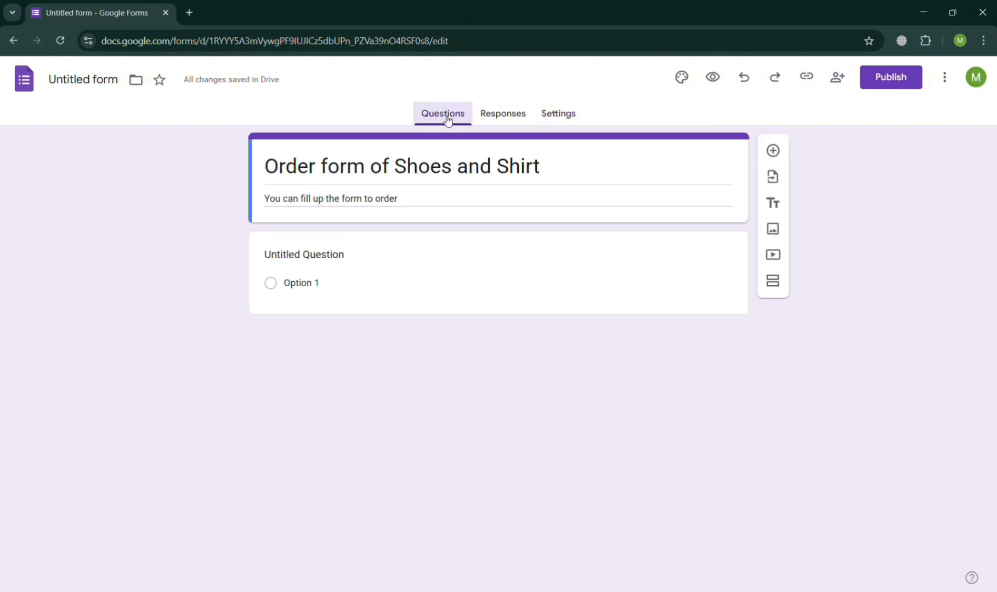
- Make the first question a required short-answer question titled 'Name'
left_click(286, 256)
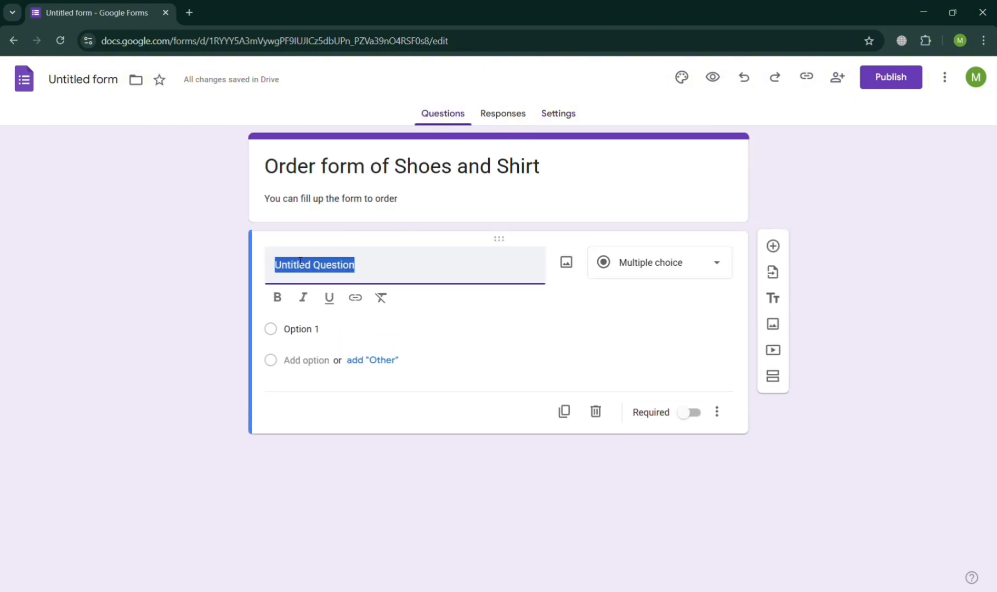
type("Nma")
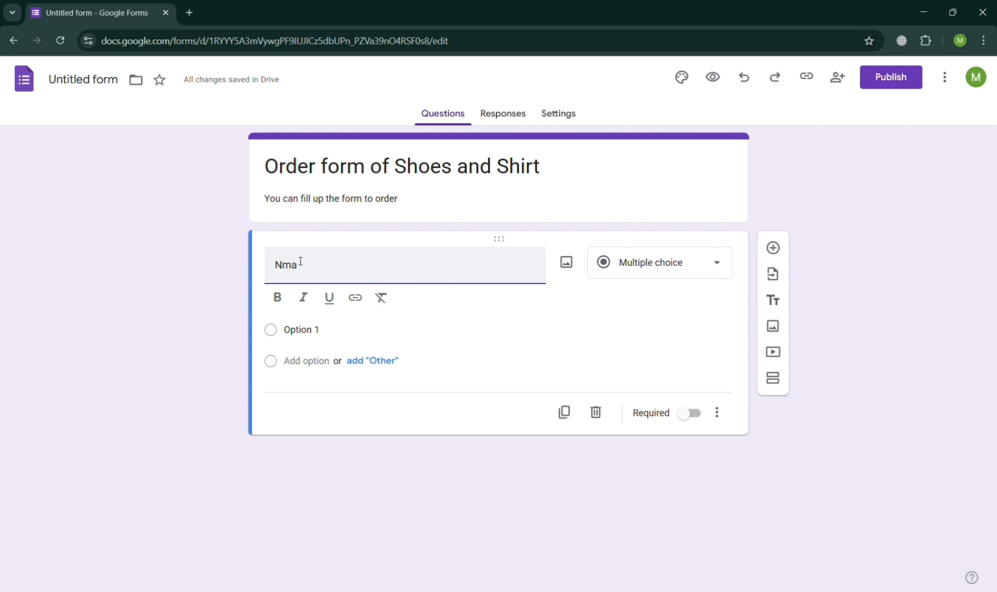
key("BackSpace")
key("BackSpace")
type("ame")
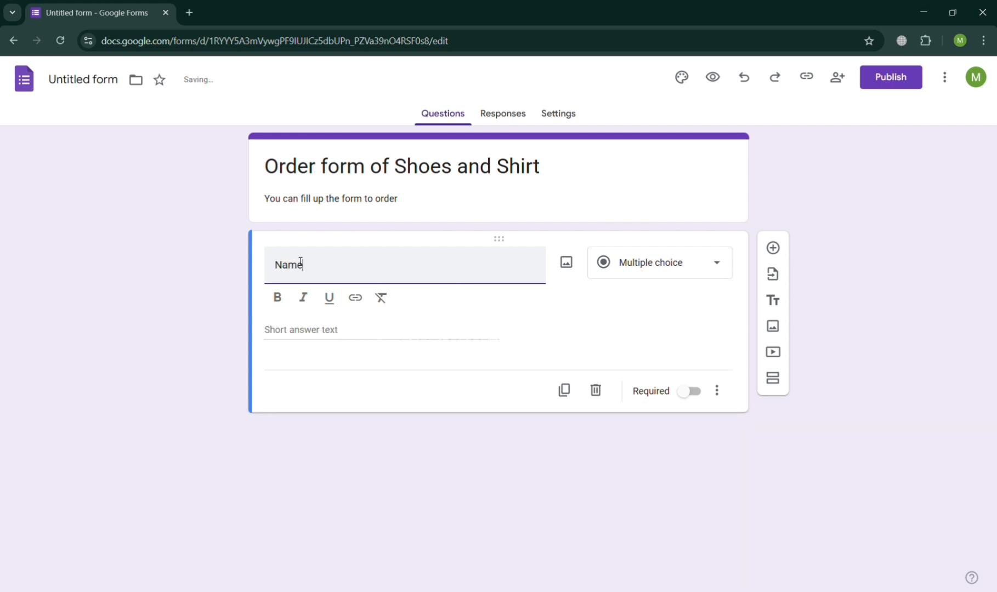
left_click(678, 256)
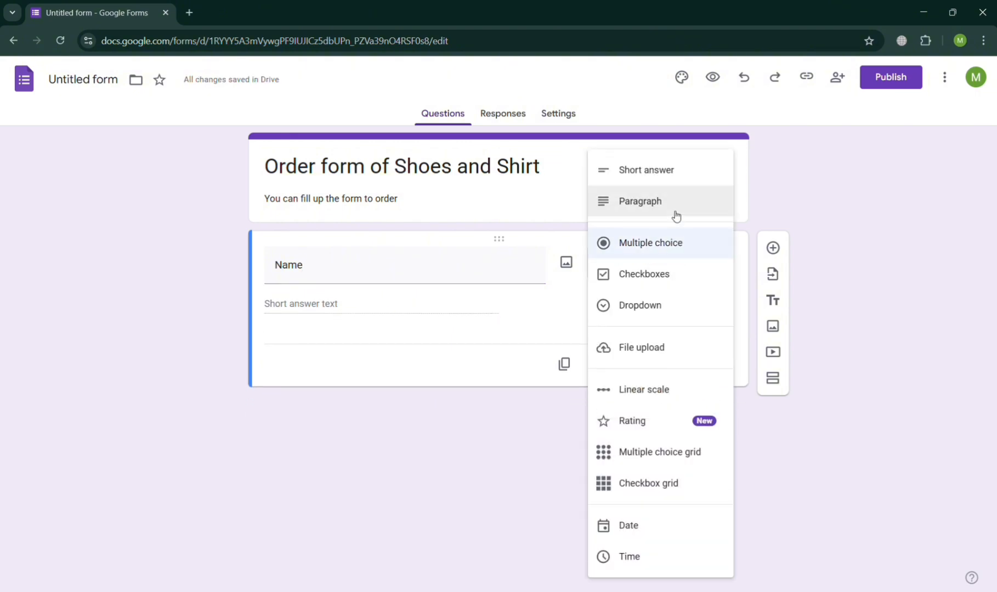
left_click(672, 181)
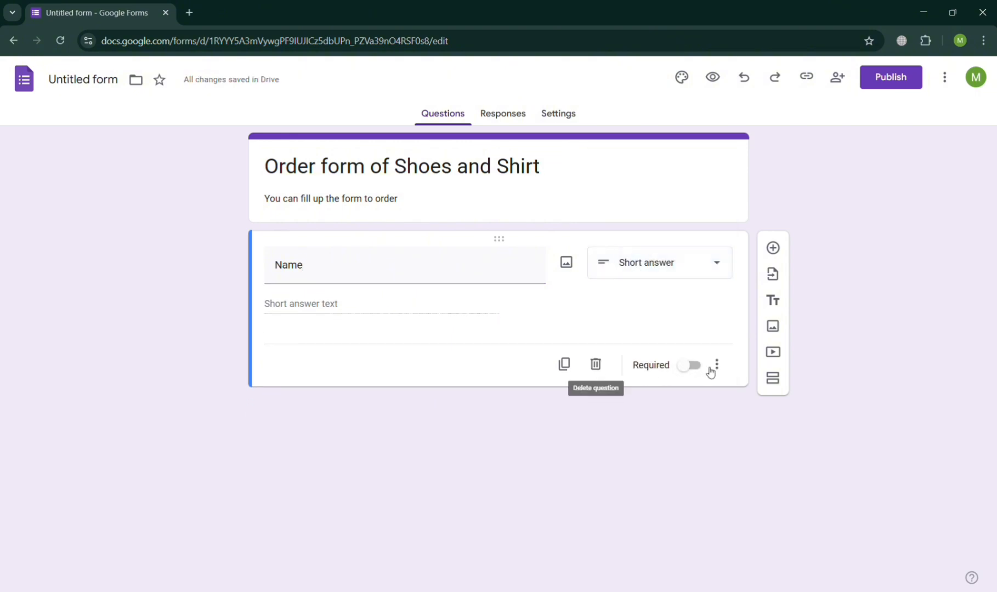
left_click(690, 366)
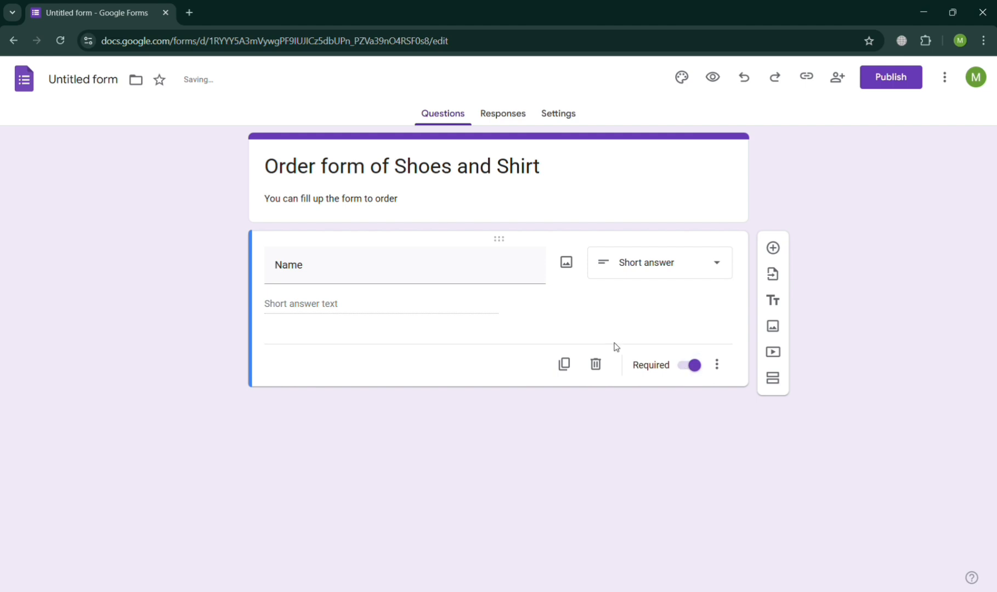
- Add a required short-answer 'Phone Number' question below Name
left_click(773, 248)
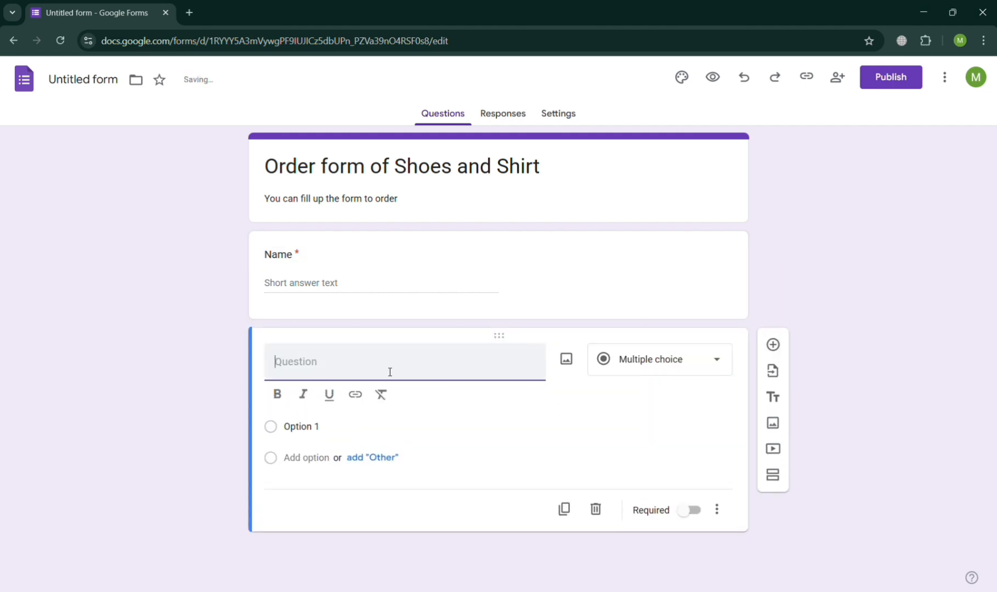
type("P")
key("BackSpace")
type("P")
key("BackSpace")
type("P")
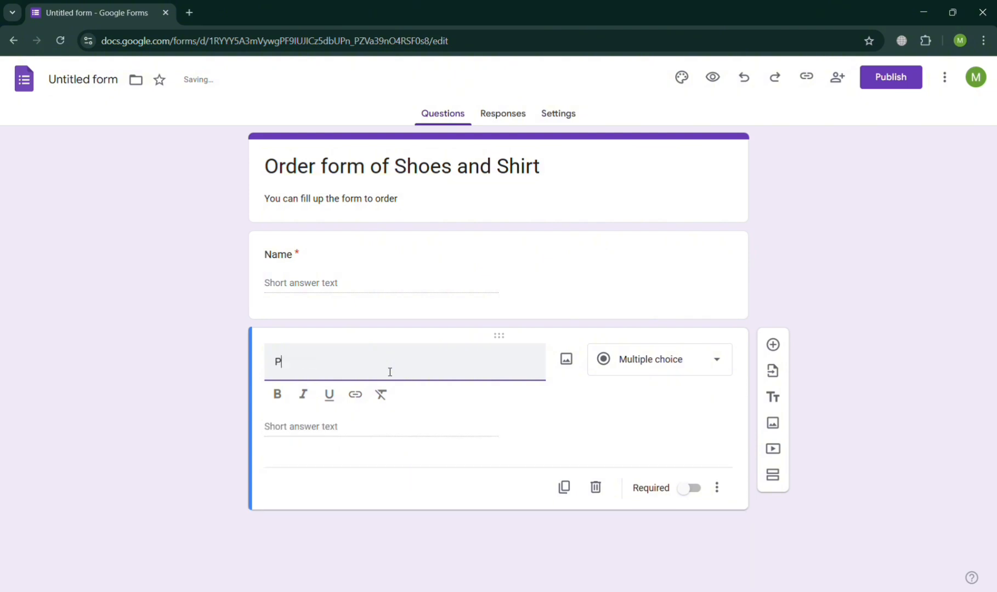
type("hone Number")
left_click(707, 355)
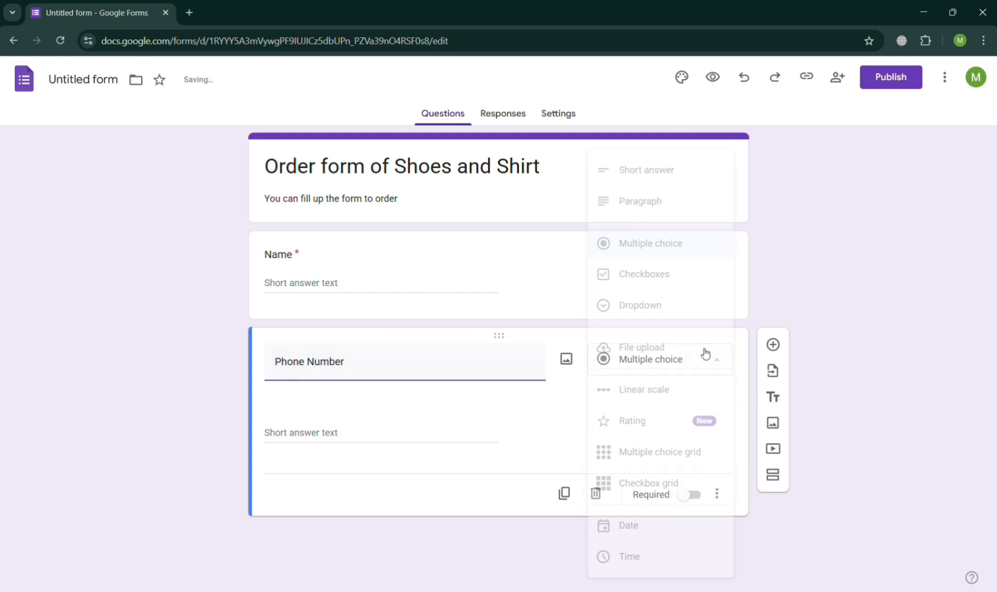
left_click(665, 169)
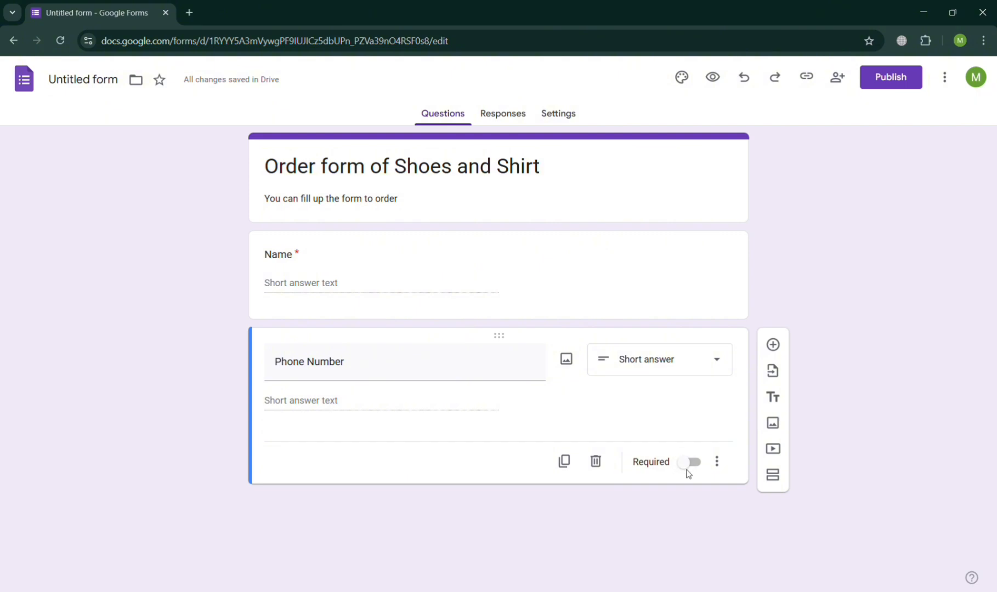
left_click(690, 469)
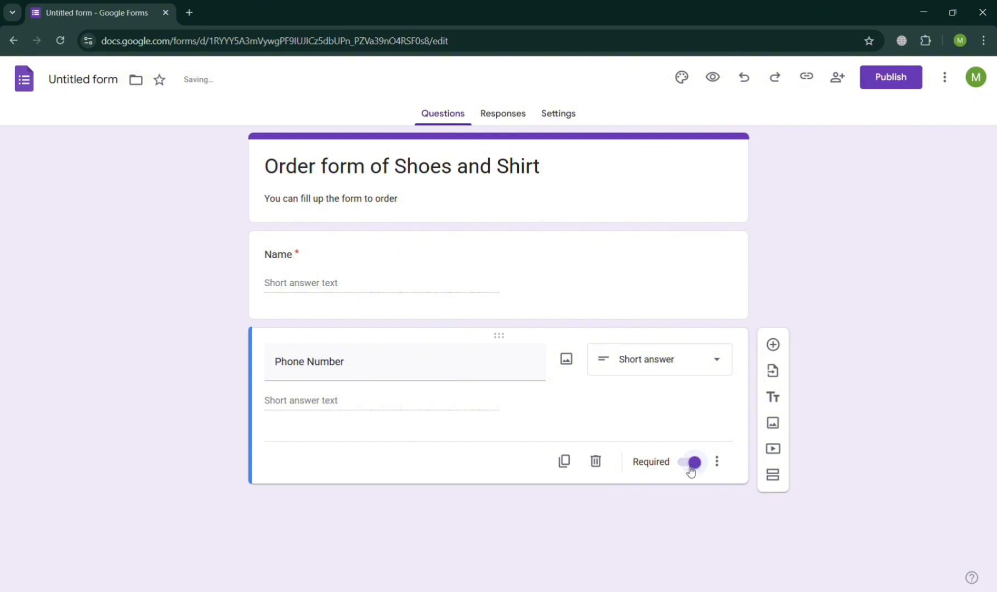
left_click(774, 344)
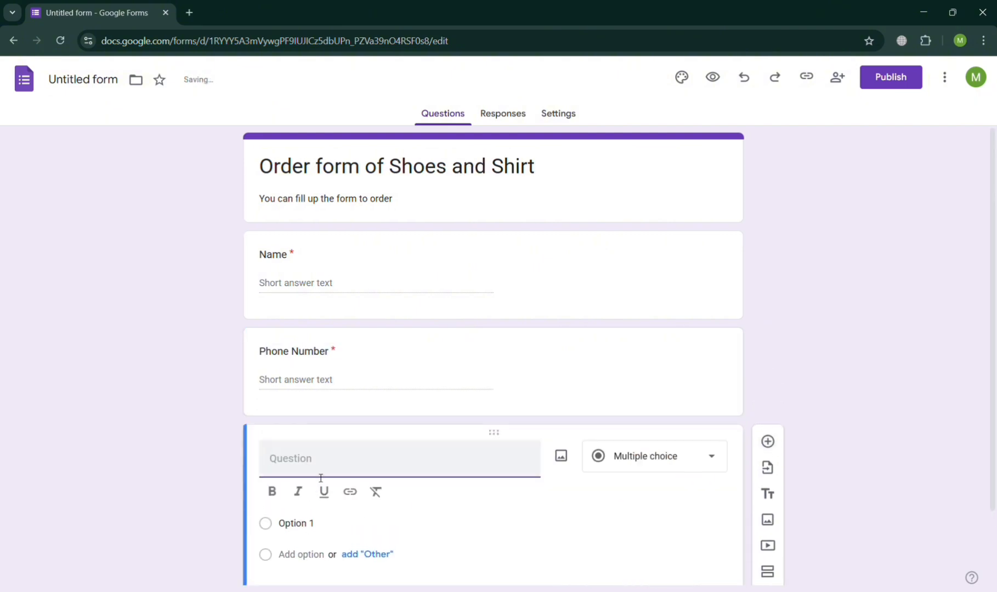
- Make the new question a required short-answer question titled 'Address'
type("Ad")
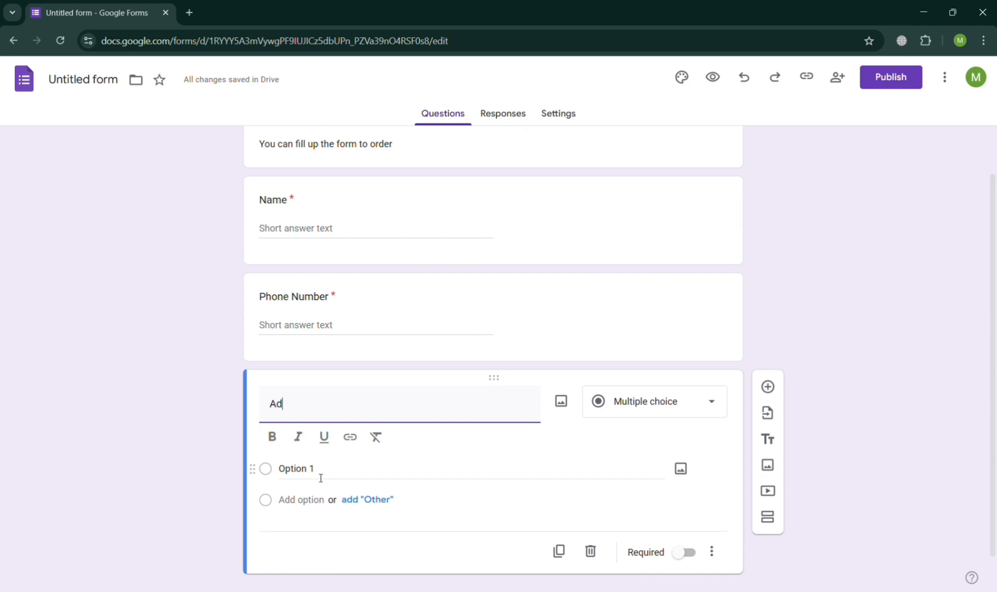
type("ress")
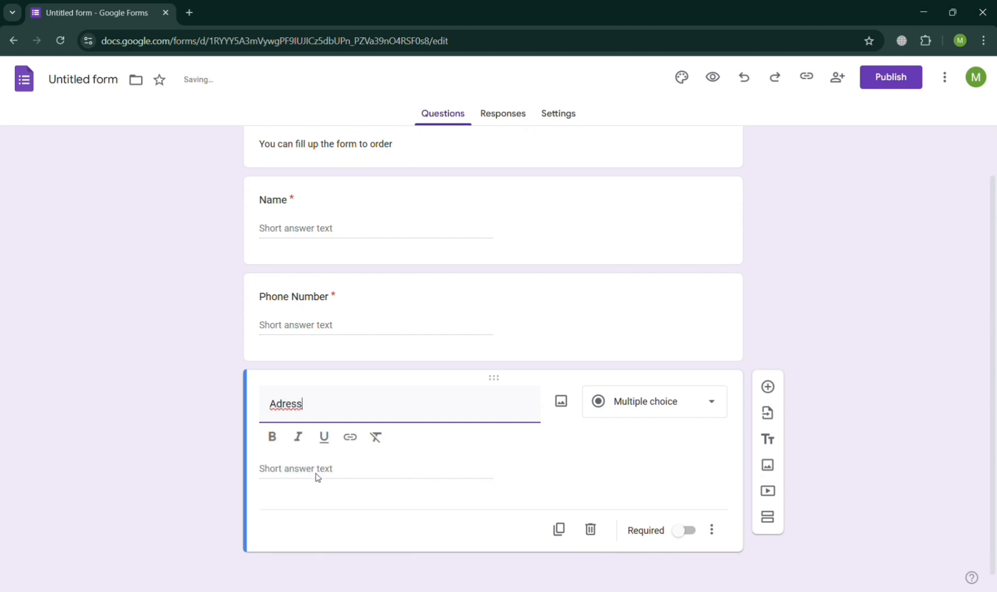
key("Left")
key("Left")
key("Left")
key("Left")
type("d")
key("BackSpace")
type("d")
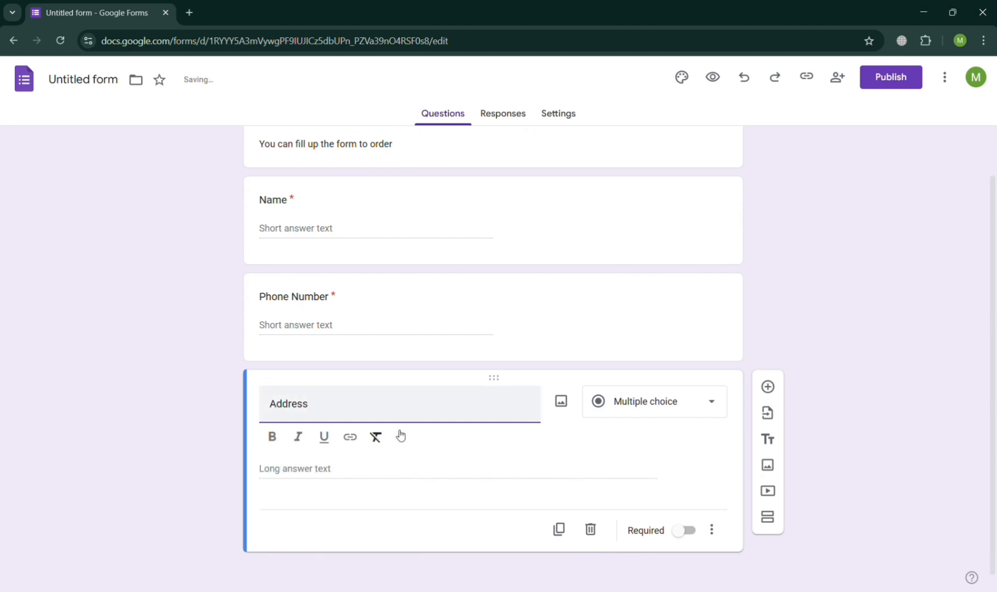
left_click(681, 401)
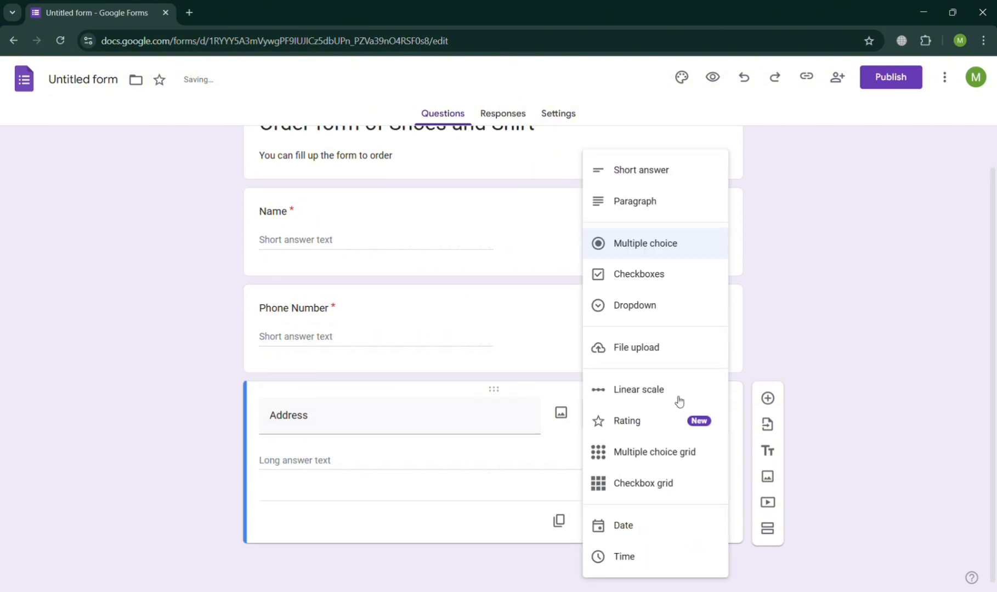
left_click(681, 170)
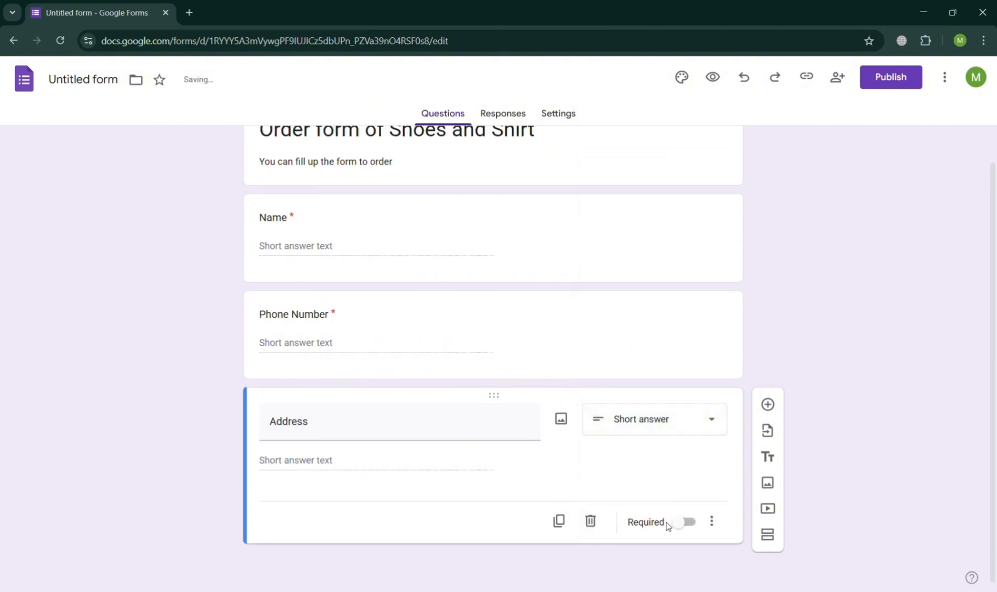
left_click(691, 528)
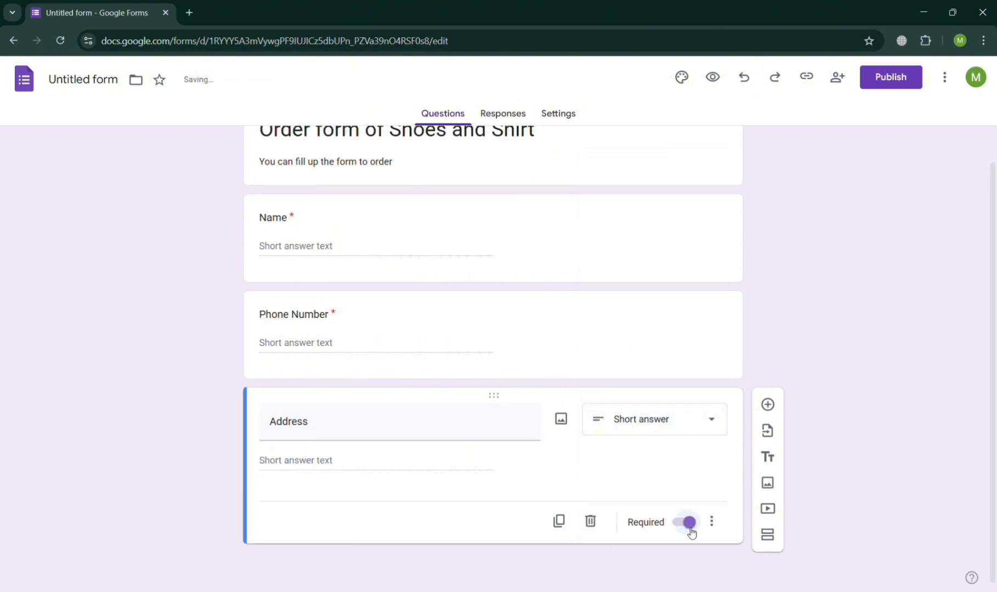
- Add a required short-answer 'Email' question and move it above Address
left_click(776, 411)
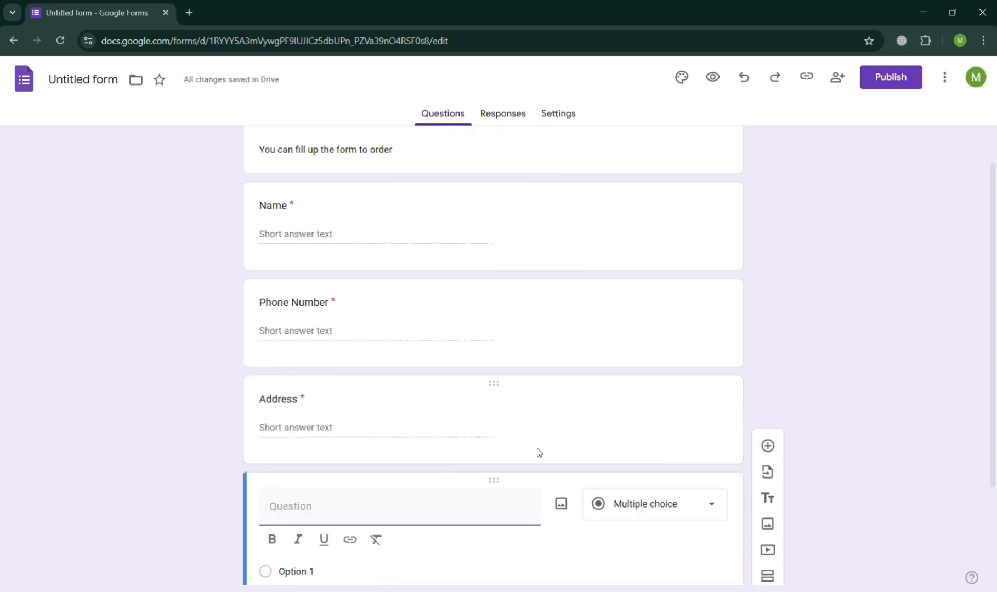
type("Email")
left_click(672, 509)
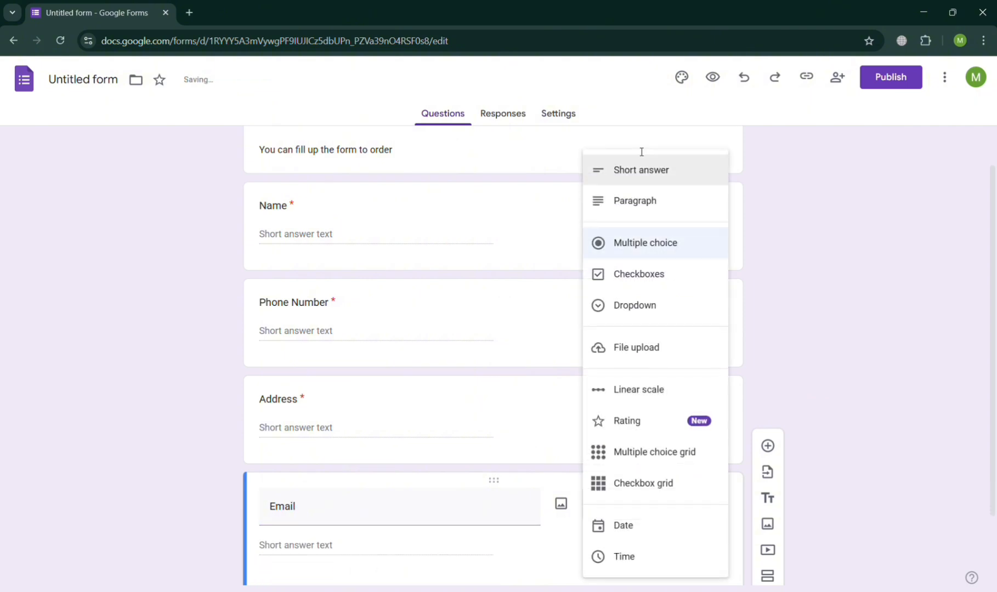
left_click(645, 173)
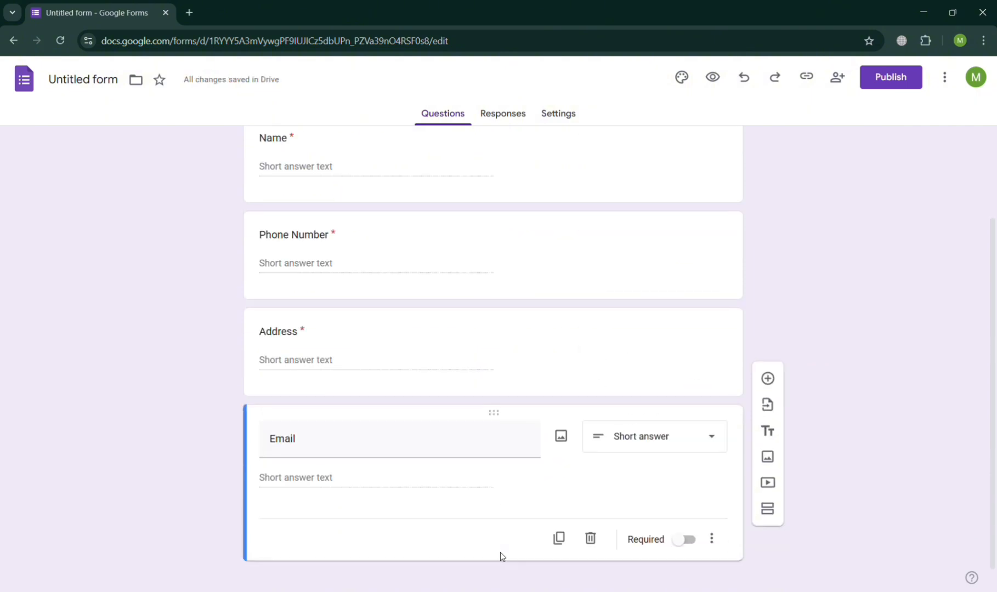
left_click(684, 522)
scroll(696, 526, "up", 2)
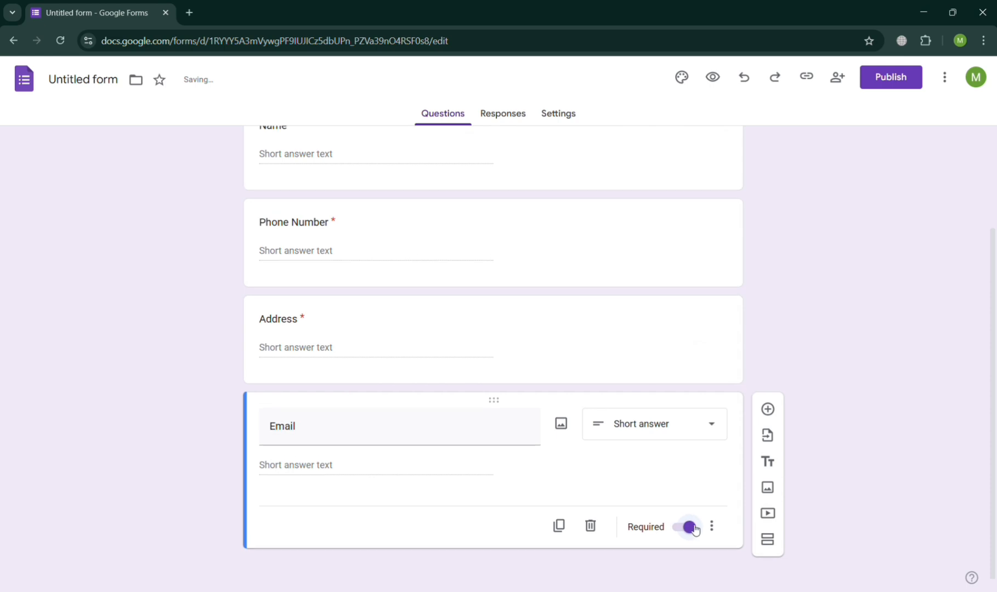
left_click_drag(497, 488, 481, 350)
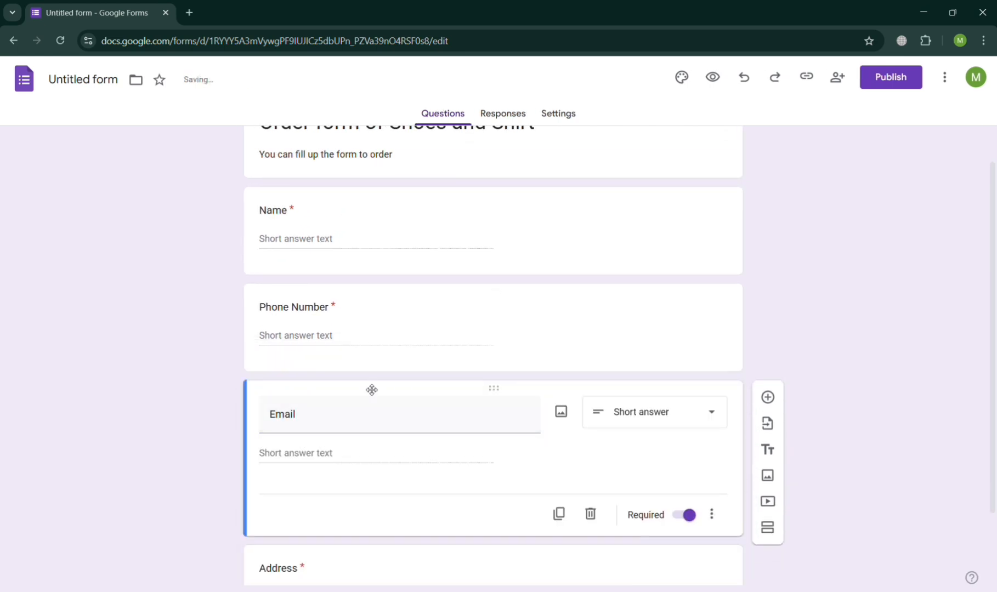
scroll(378, 417, "down", 1)
scroll(378, 417, "up", 3)
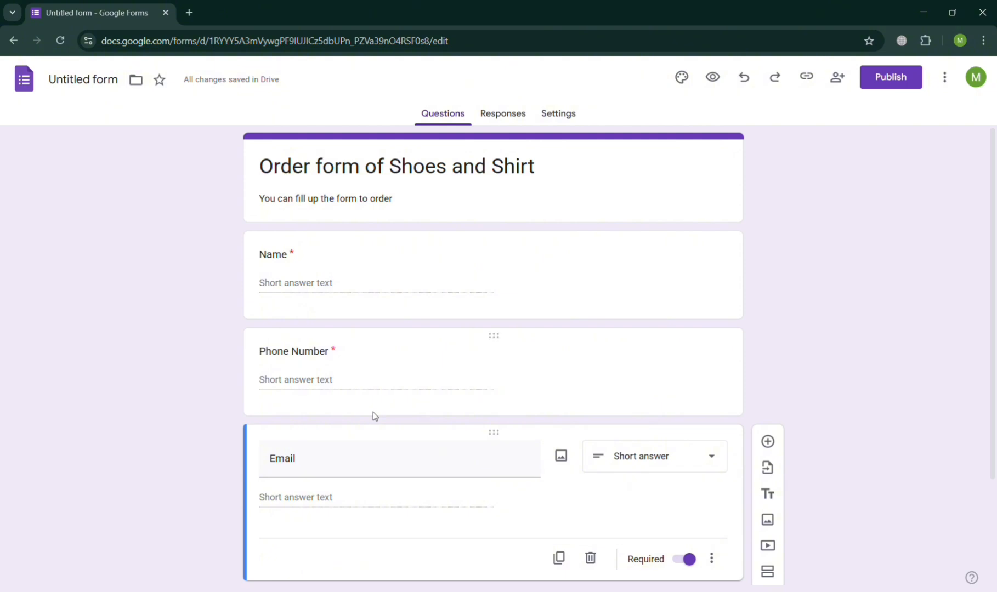
scroll(375, 416, "down", 2)
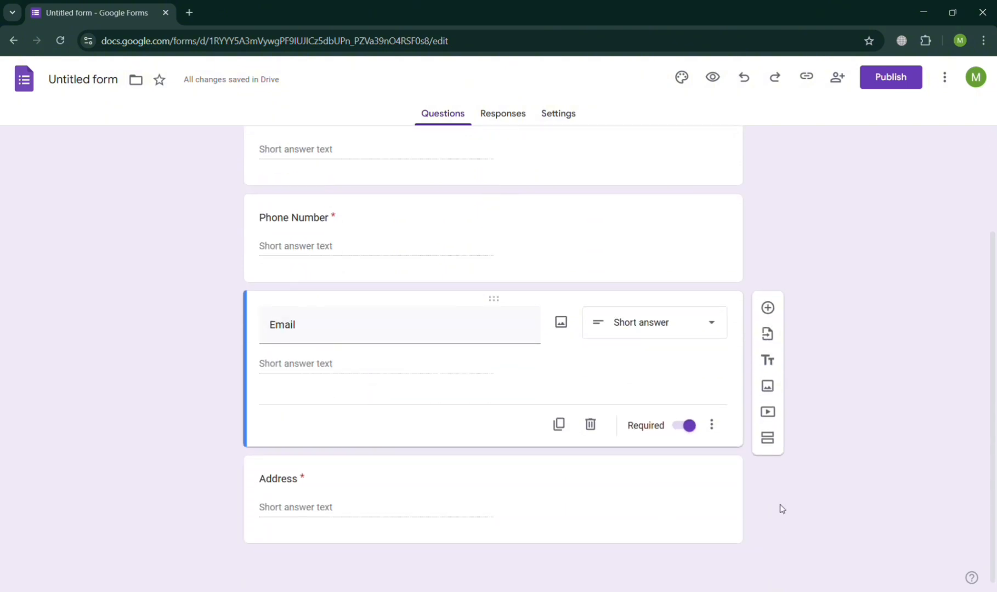
- Add a new question titled 'Type of Product to Buy' below Address
left_click(737, 501)
left_click(768, 405)
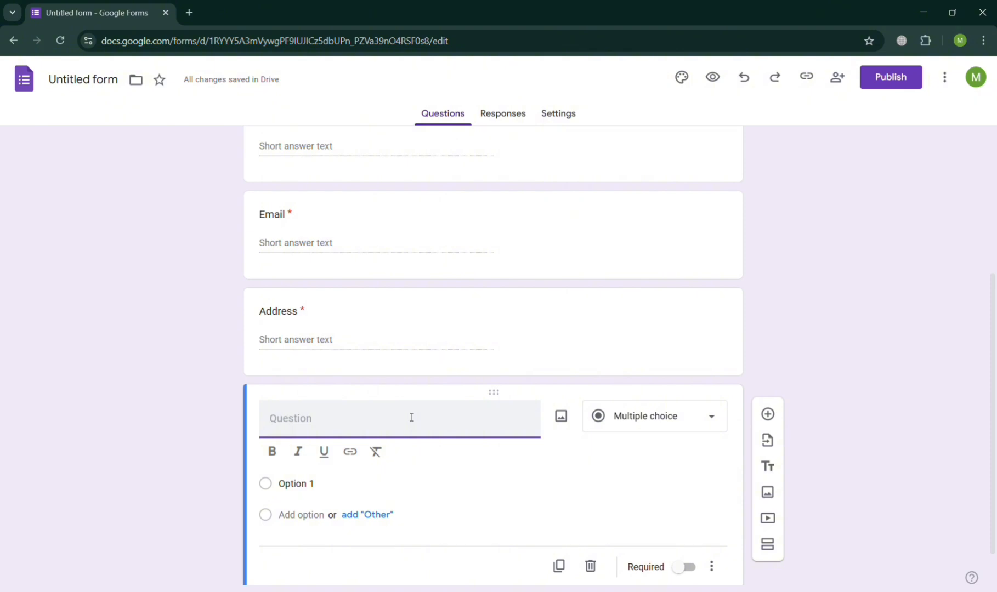
type("Type of Product to Buy")
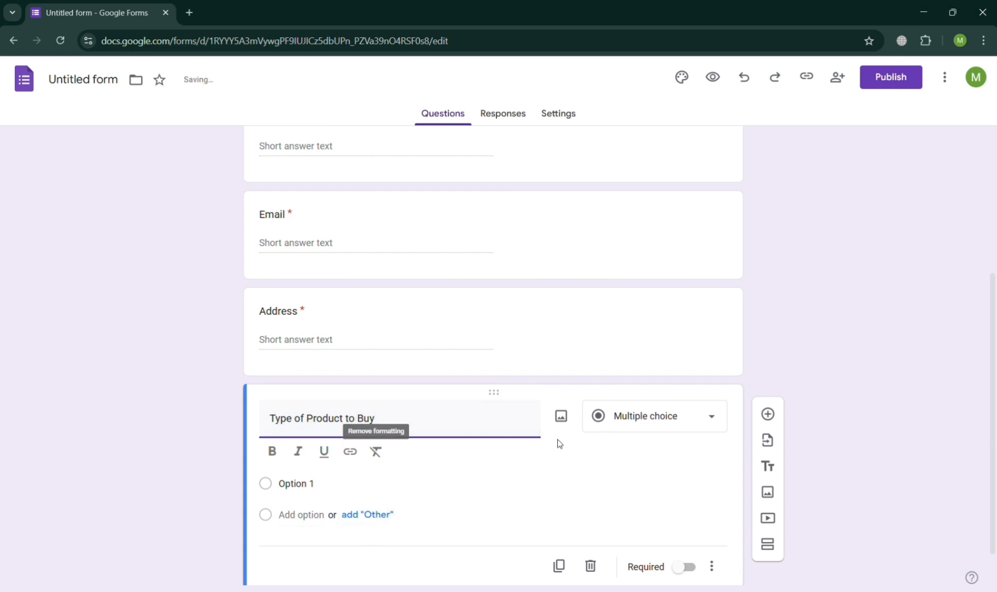
left_click(355, 492)
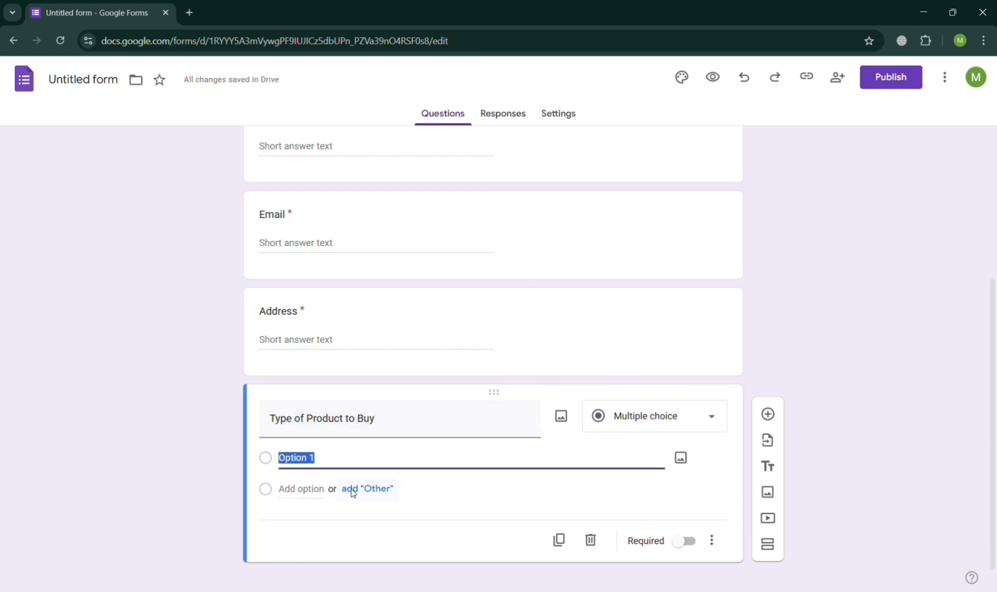
type("Sho")
key("BackSpace")
key("BackSpace")
key("BackSpace")
type("Men Sh")
key("BackSpace")
key("BackSpace")
key("BackSpace")
key("BackSpace")
key("BackSpace")
key("BackSpace")
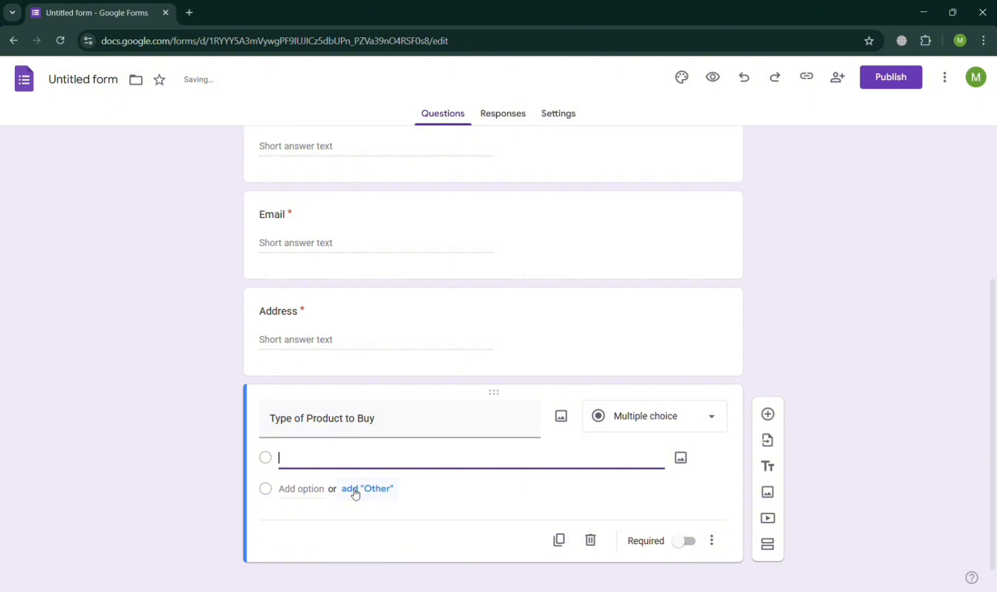
- Make it a dropdown with the options Shoes and Shirt
left_click(664, 425)
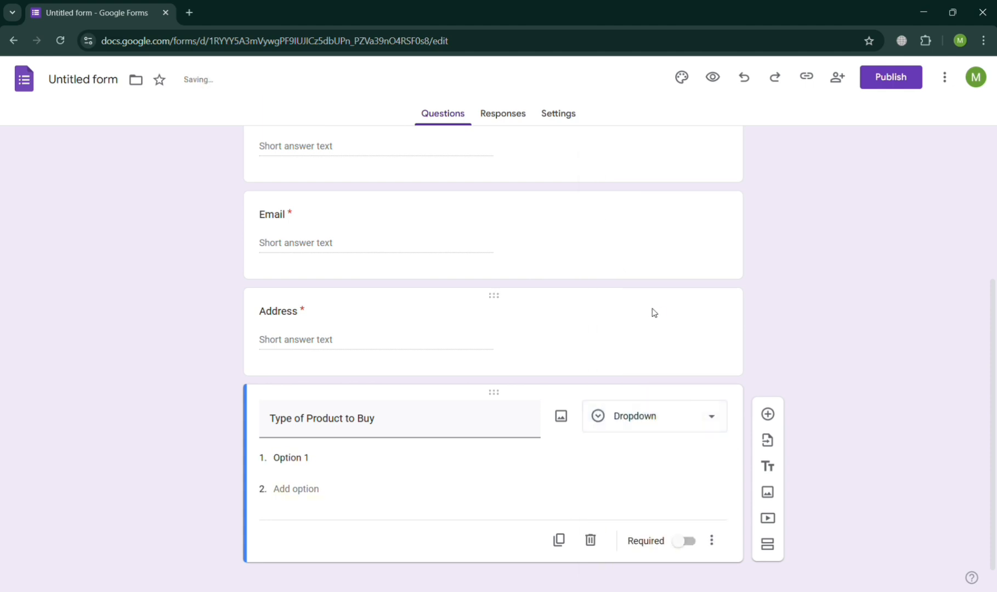
left_click(402, 465)
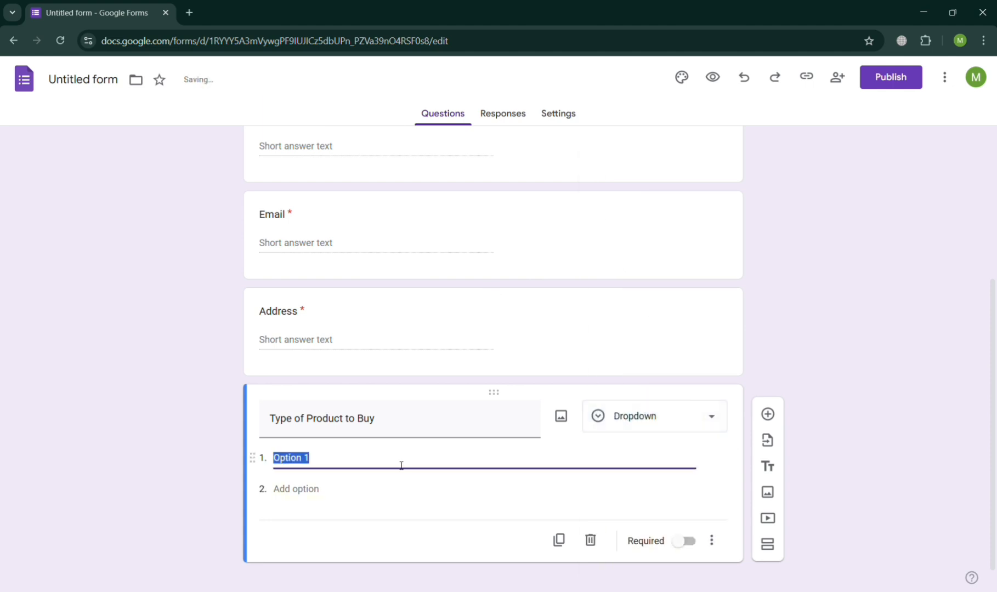
type("M")
type("hoes")
left_click(313, 497)
type("Shirt")
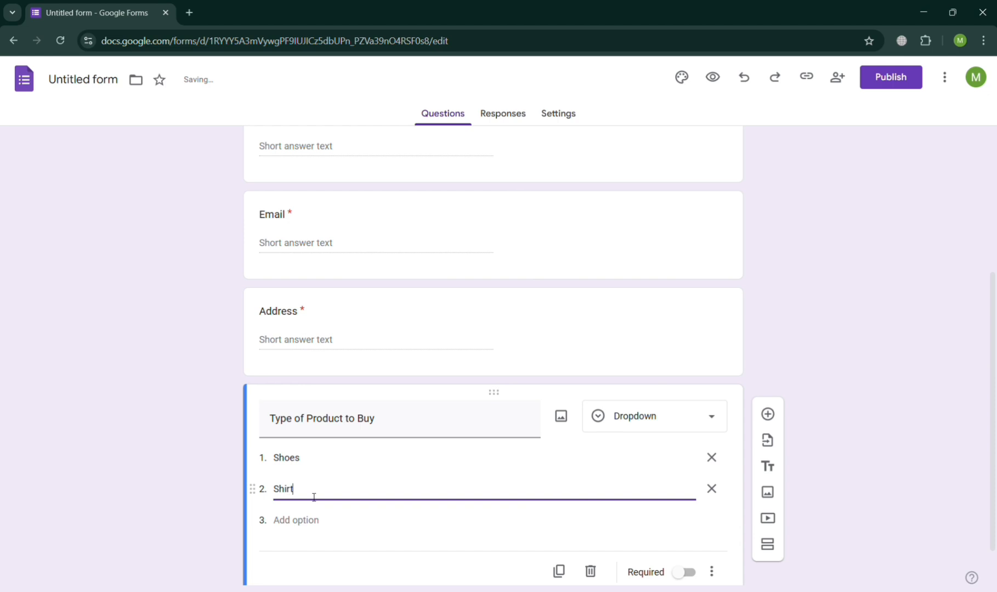
scroll(494, 565, "down", 1)
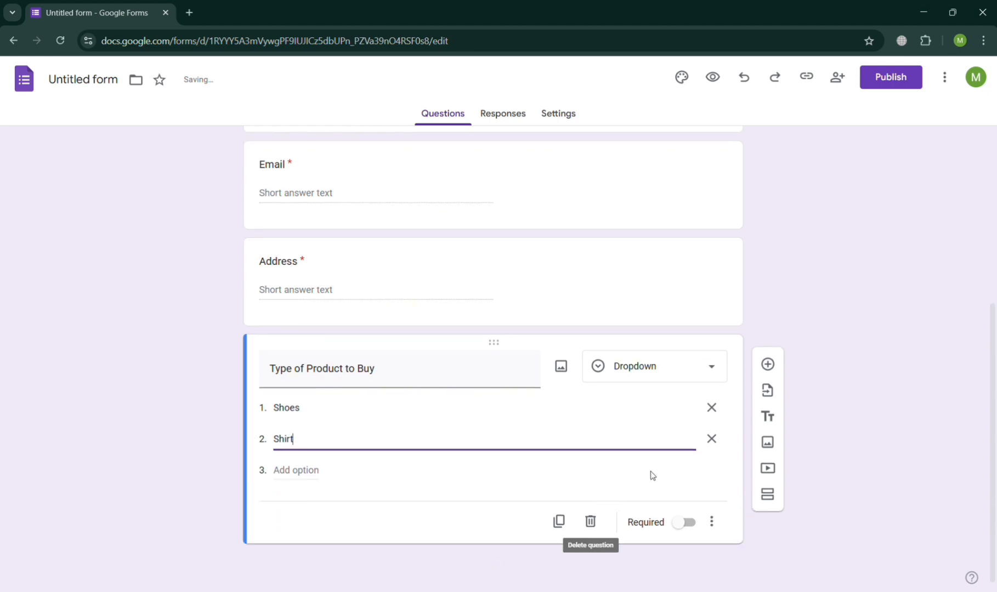
- Insert a beige sneaker picture from a Google Images search for Shoes
left_click(564, 368)
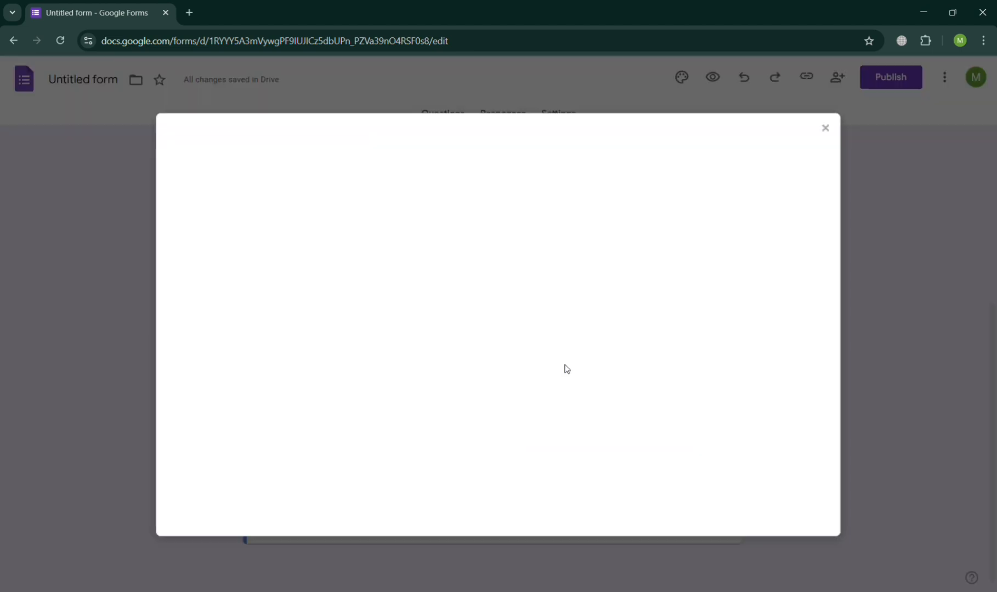
left_click(509, 420)
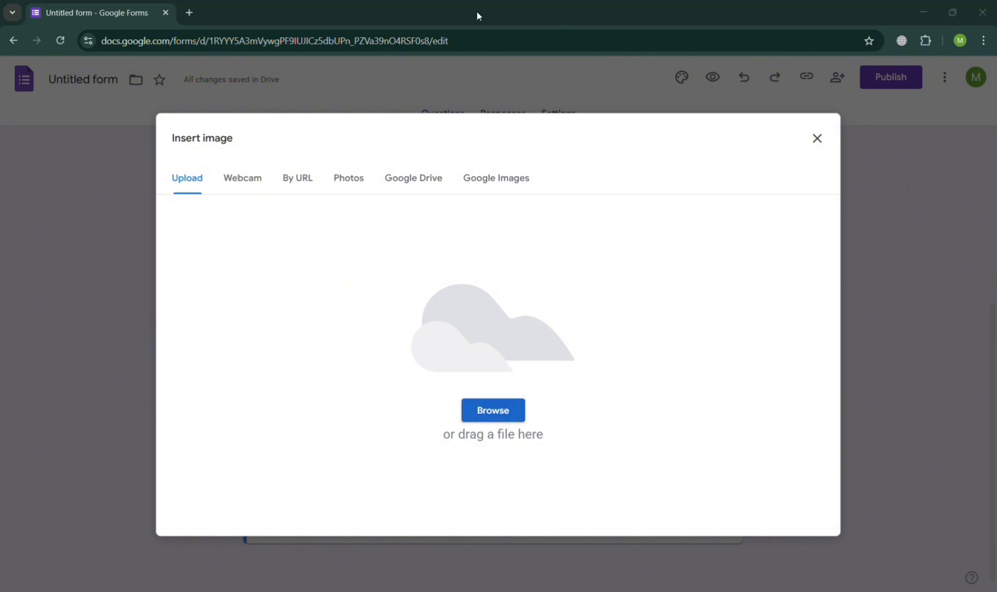
key("Escape")
left_click(498, 188)
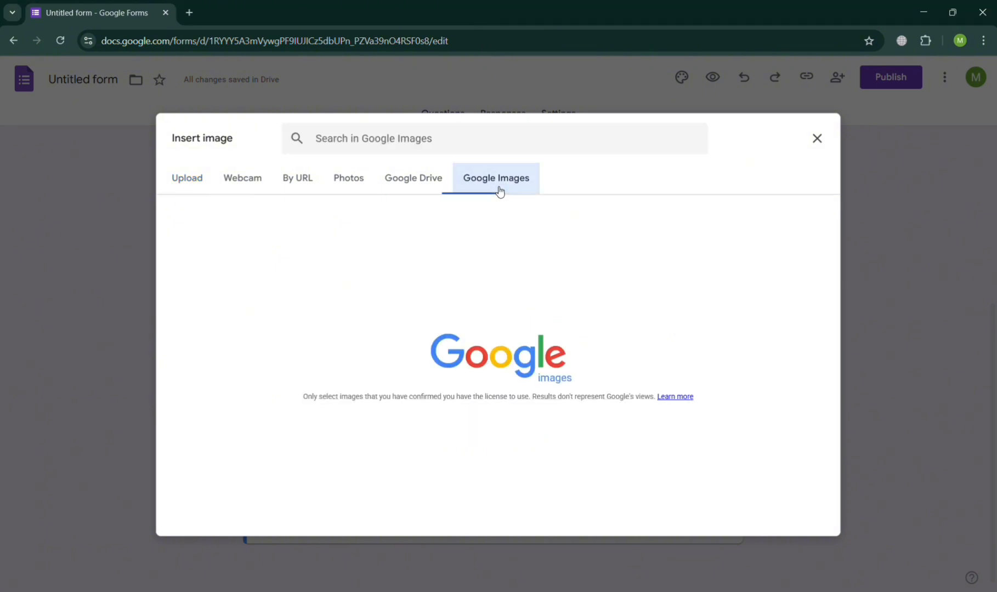
type("Shoes")
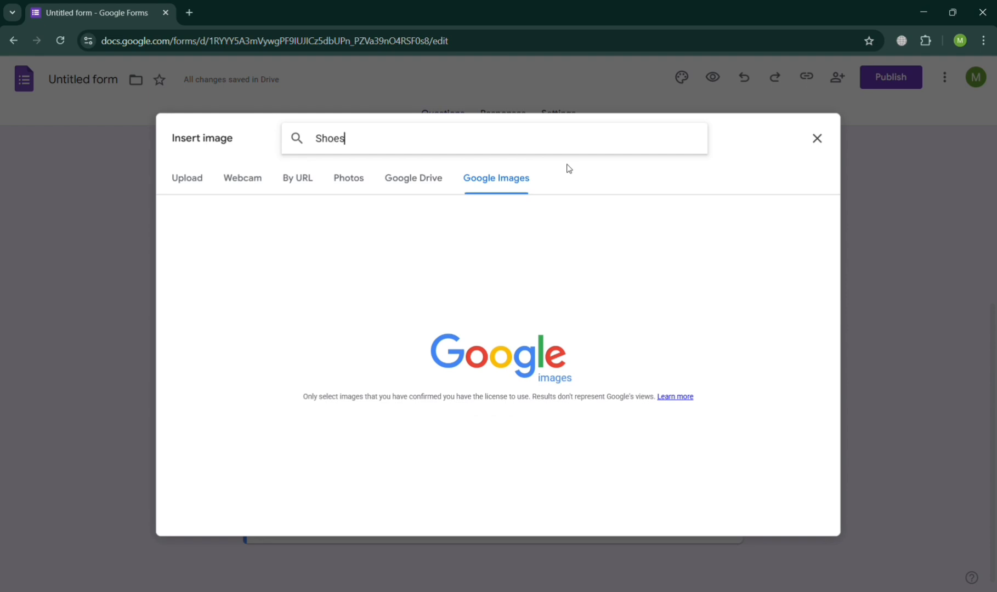
key("Return")
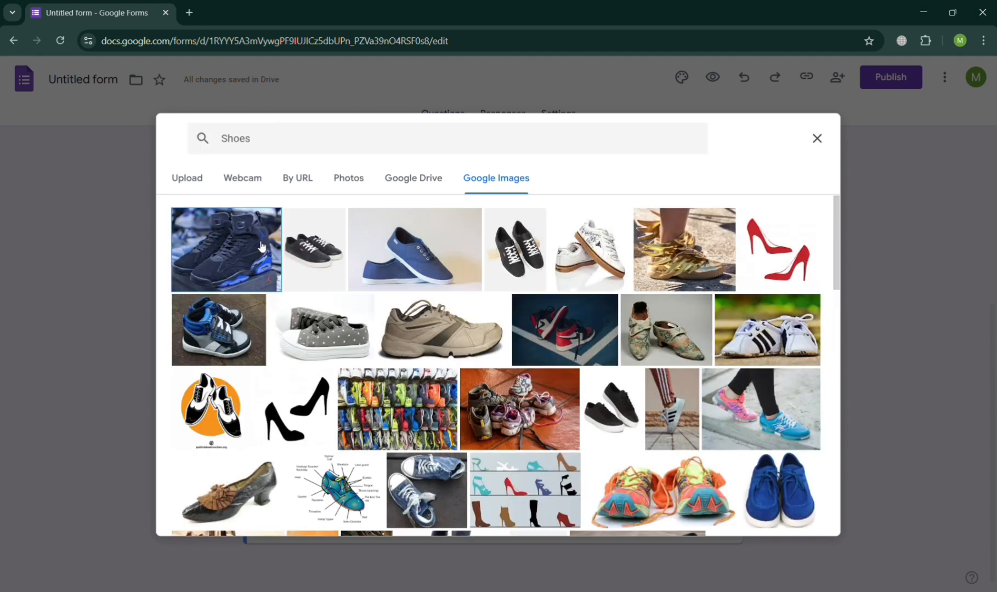
left_click(438, 342)
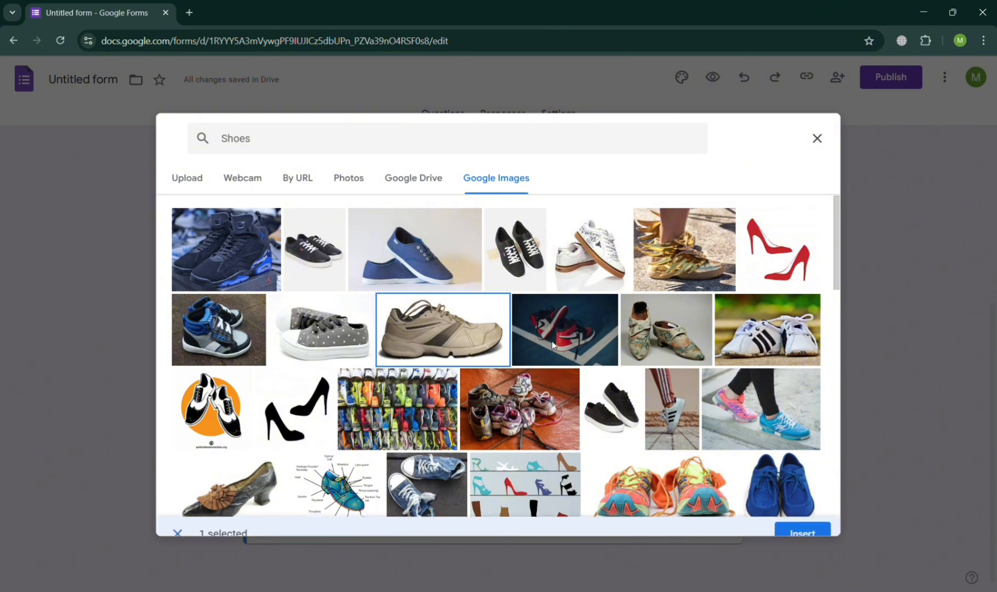
left_click(802, 520)
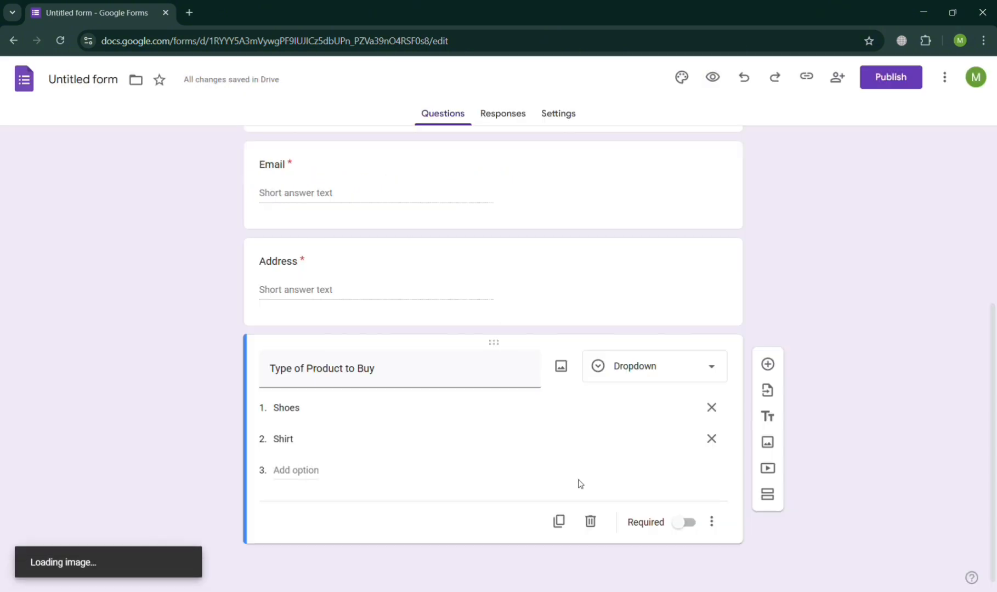
- Insert a grey t-shirt picture from a Google Images search for Shirt
left_click(563, 366)
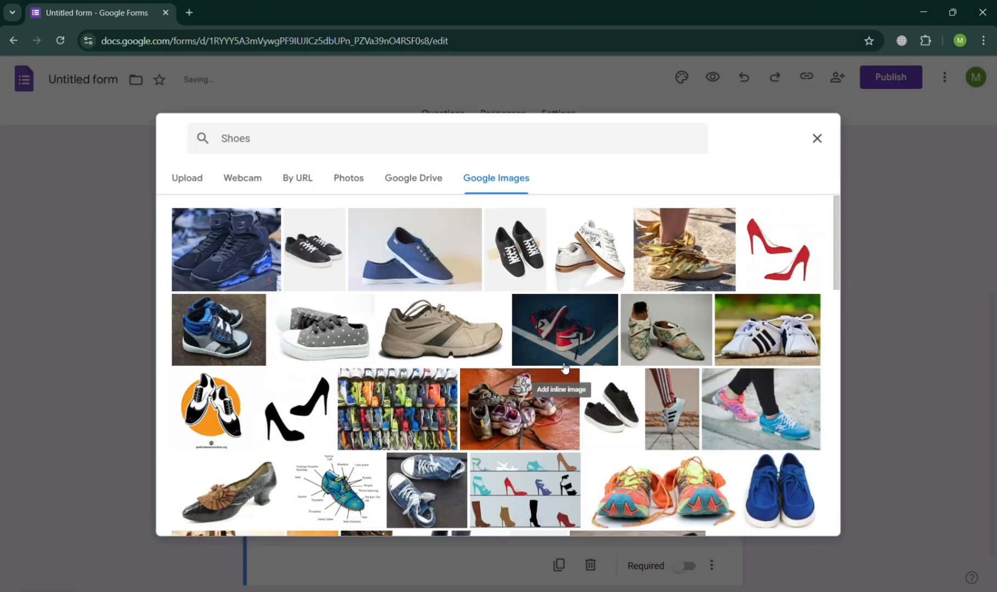
left_click(486, 143)
key("BackSpace")
key("BackSpace")
key("BackSpace")
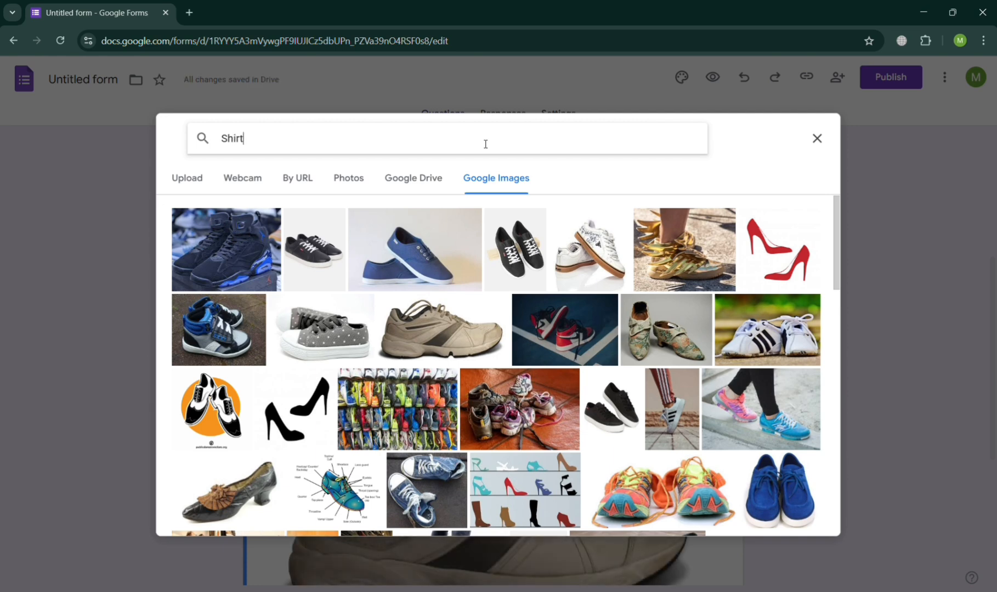
key("Return")
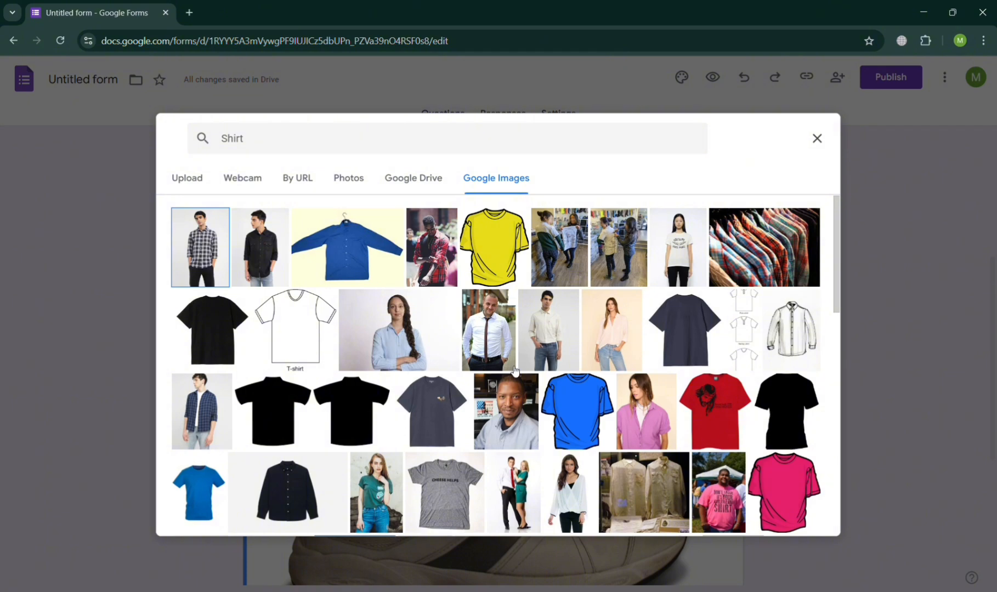
left_click(438, 445)
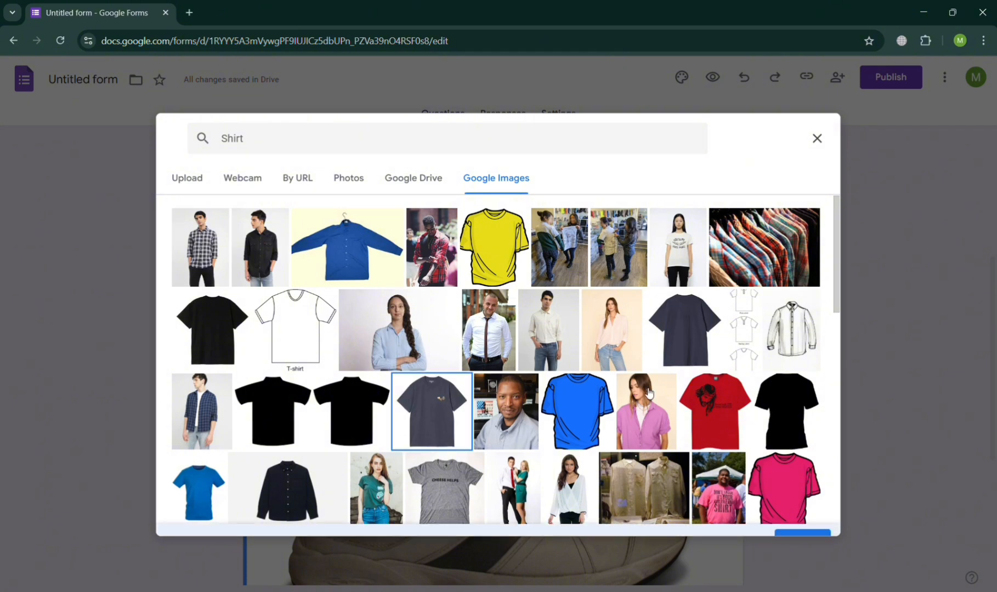
left_click(796, 526)
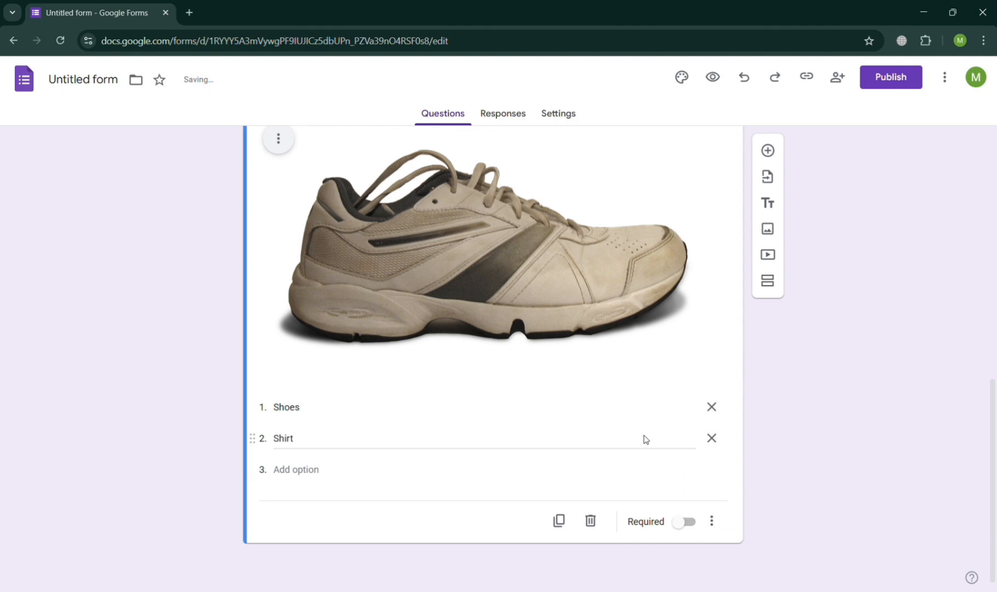
- Remove the grey t-shirt picture from the 'Type of Product to Buy' question
scroll(645, 440, "up", 6)
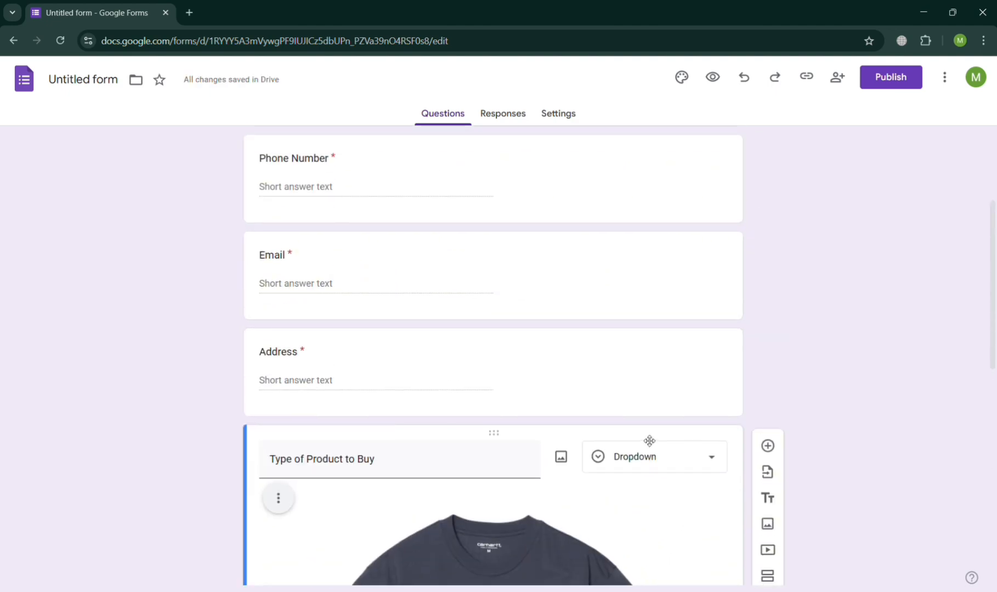
scroll(646, 440, "down", 6)
scroll(645, 440, "down", 4)
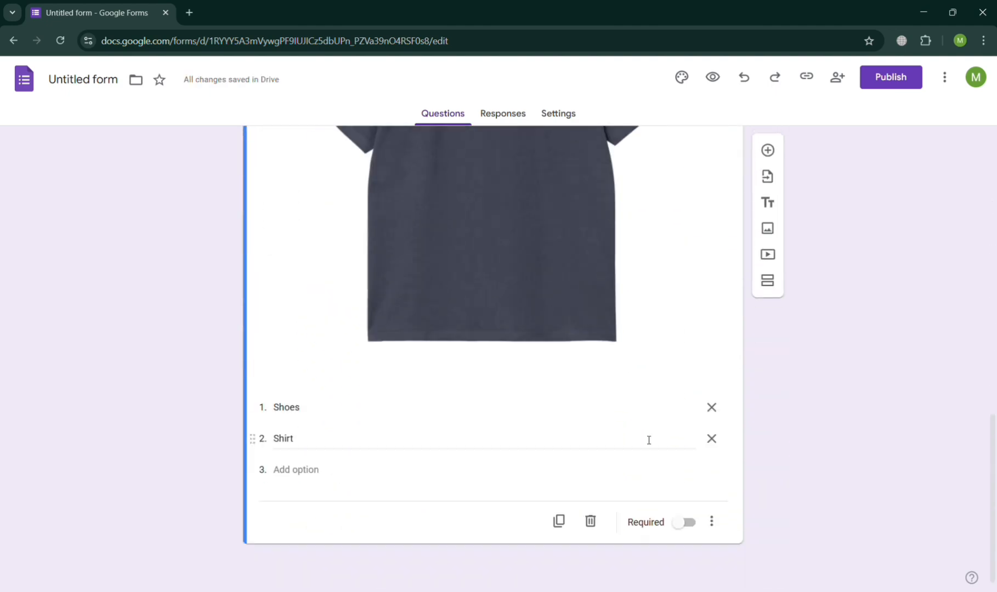
scroll(670, 366, "up", 4)
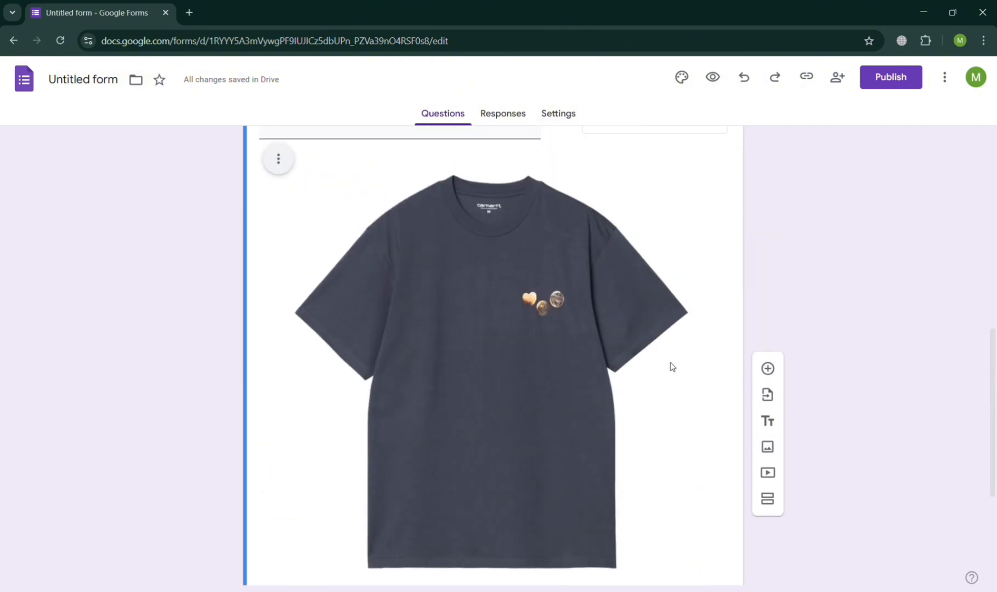
left_click(601, 359)
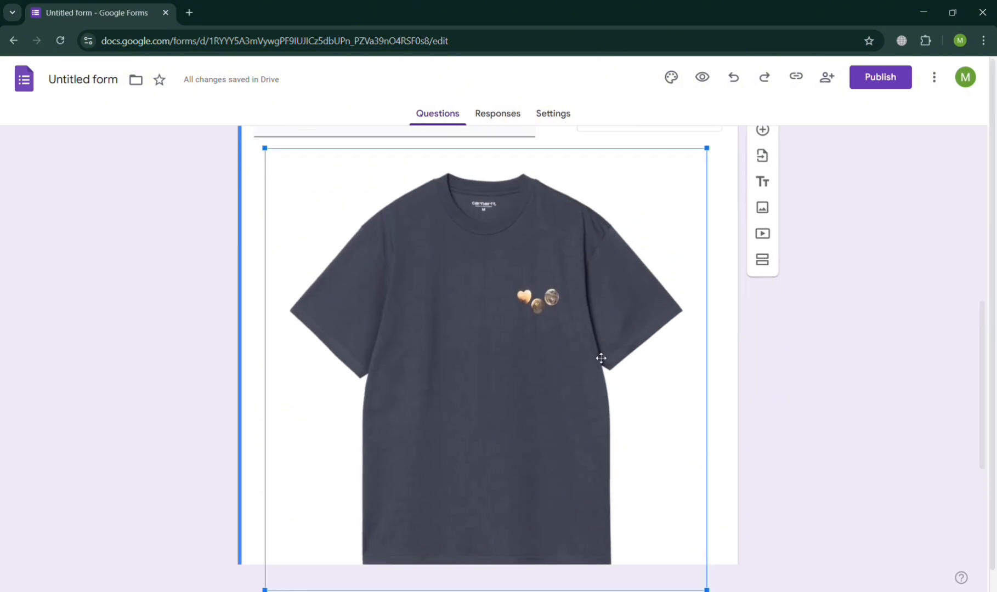
left_click(778, 392)
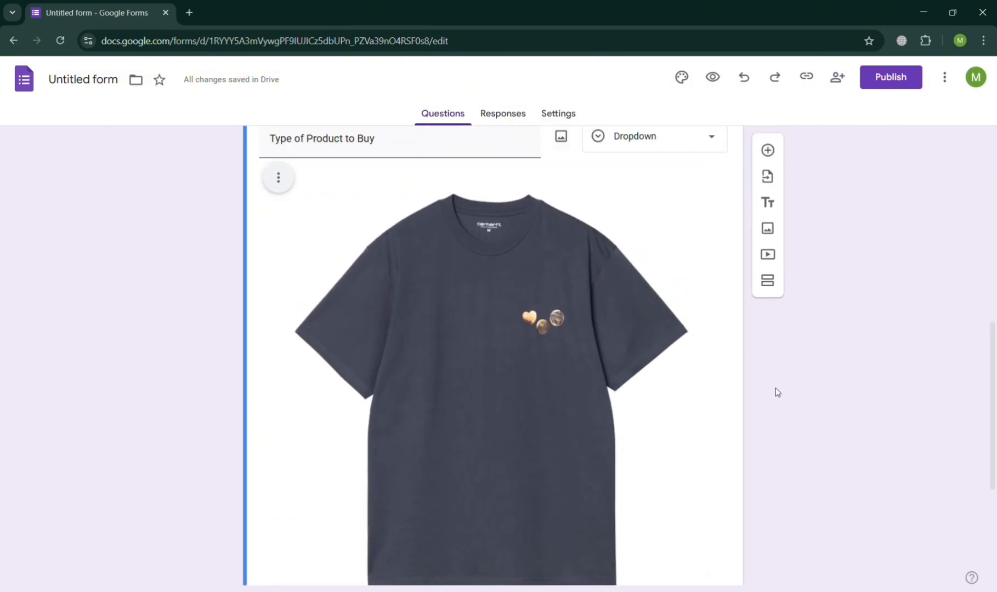
left_click(288, 183)
left_click(261, 312)
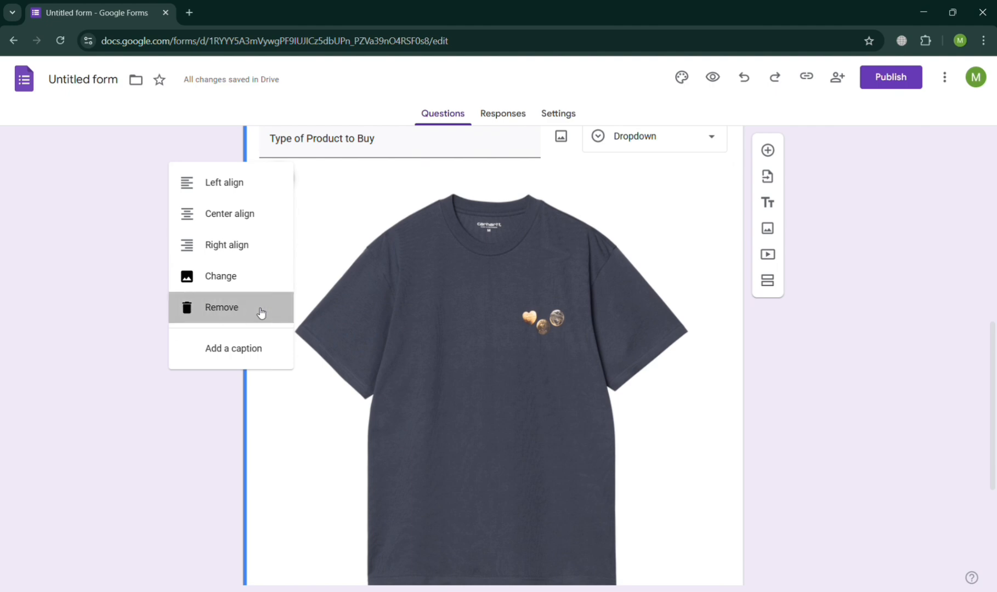
left_click(261, 313)
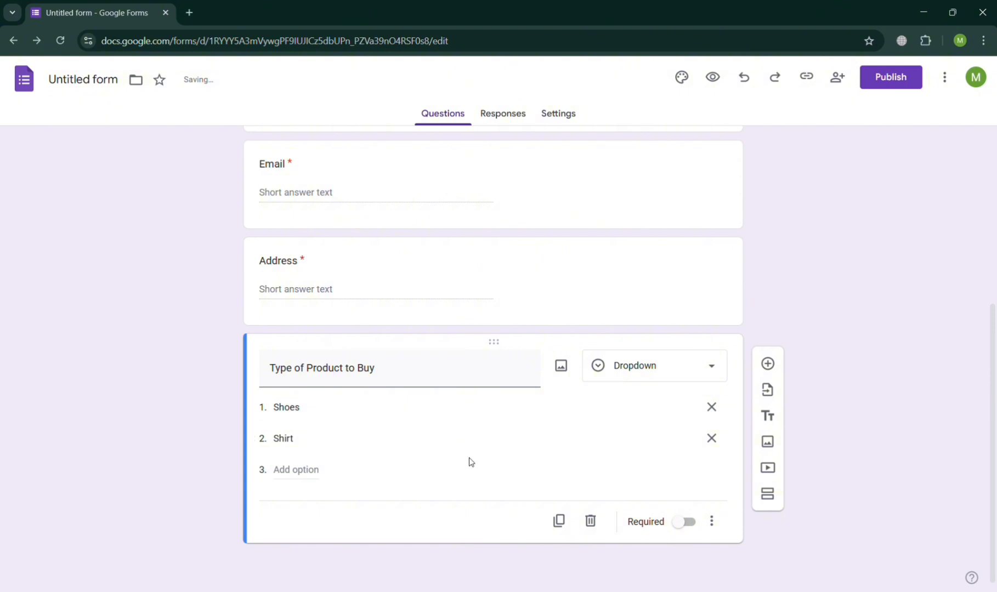
- Add a 'Size of Shirt' multiple-choice question with all suggested sizes XS through XXL
left_click(768, 365)
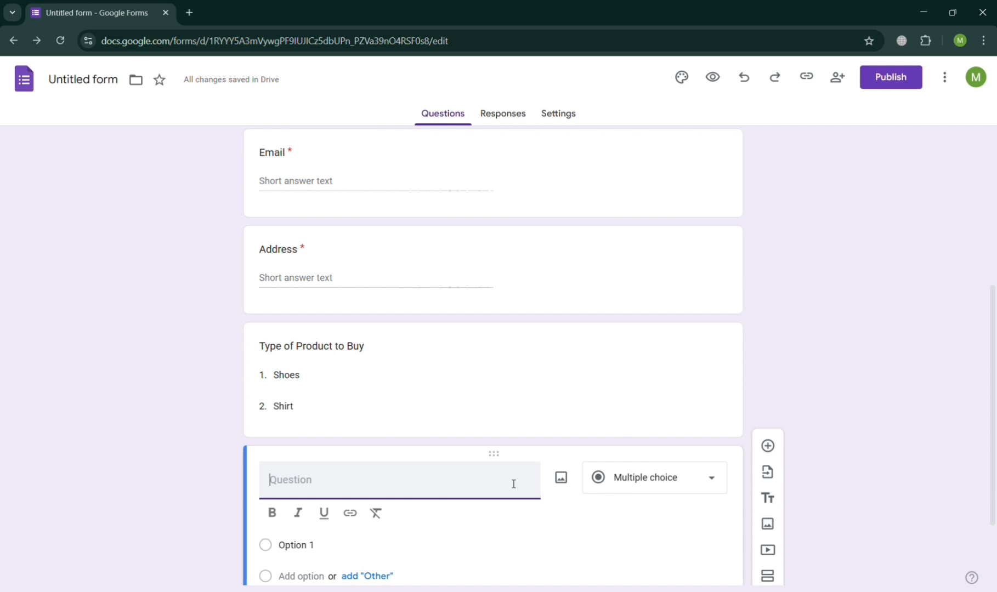
type("Size of")
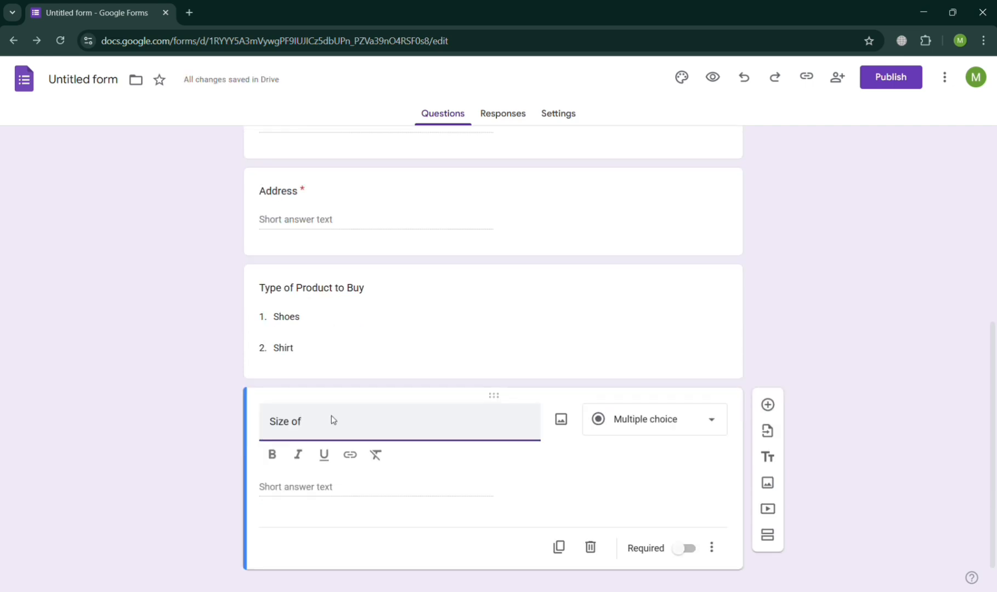
left_click(333, 488)
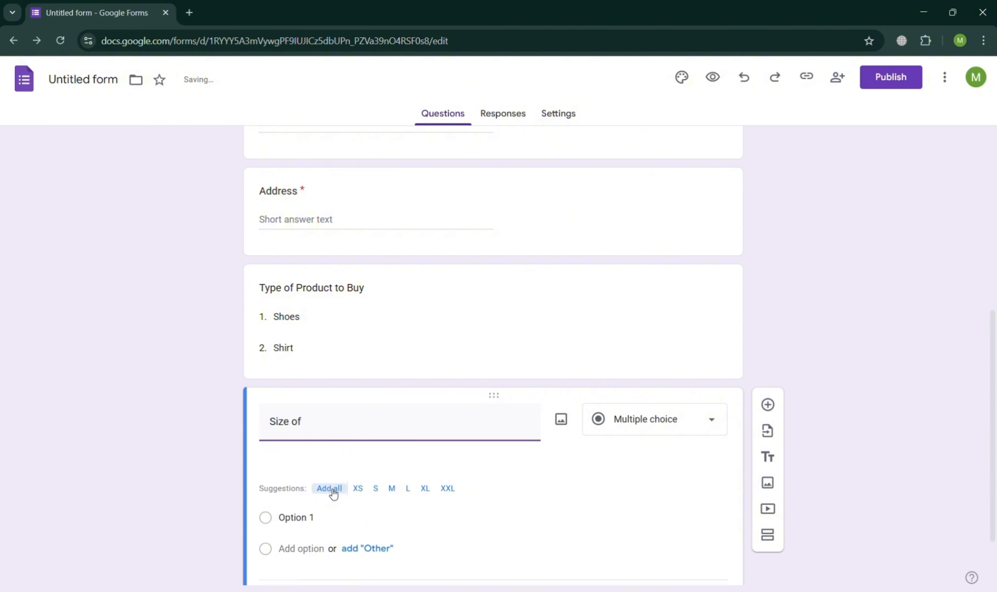
left_click(331, 459)
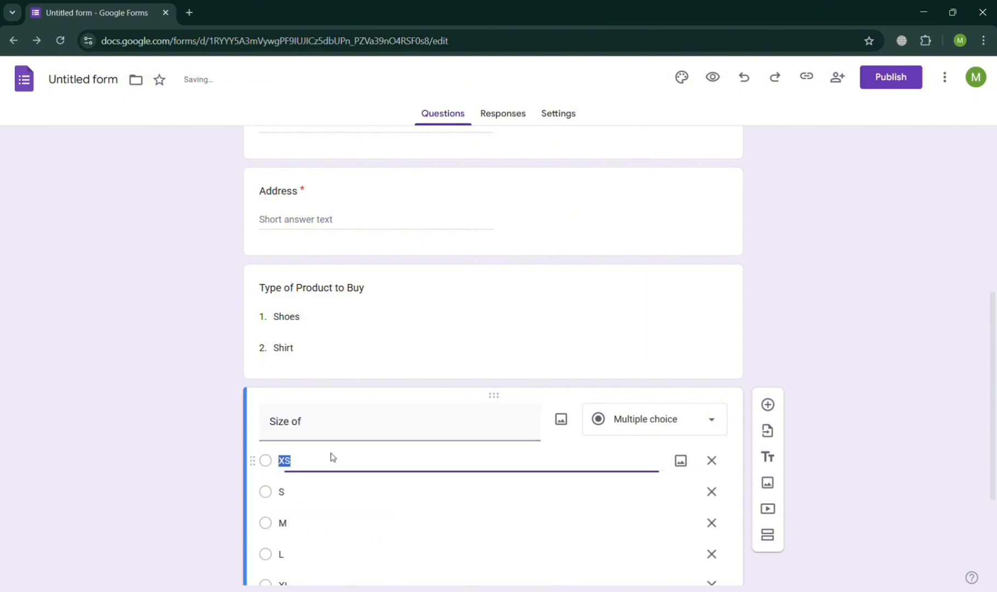
left_click(358, 427)
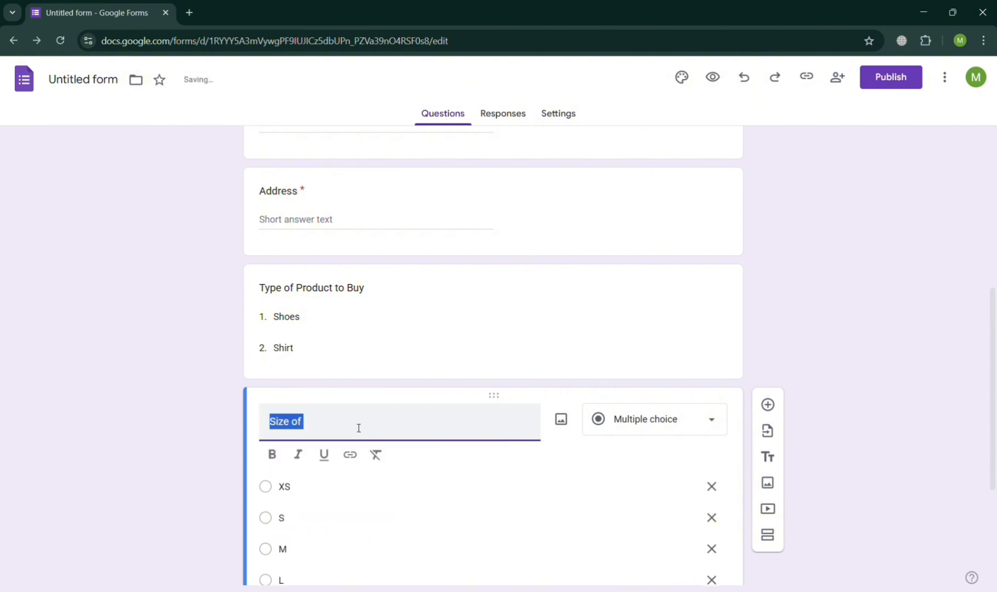
left_click(359, 429)
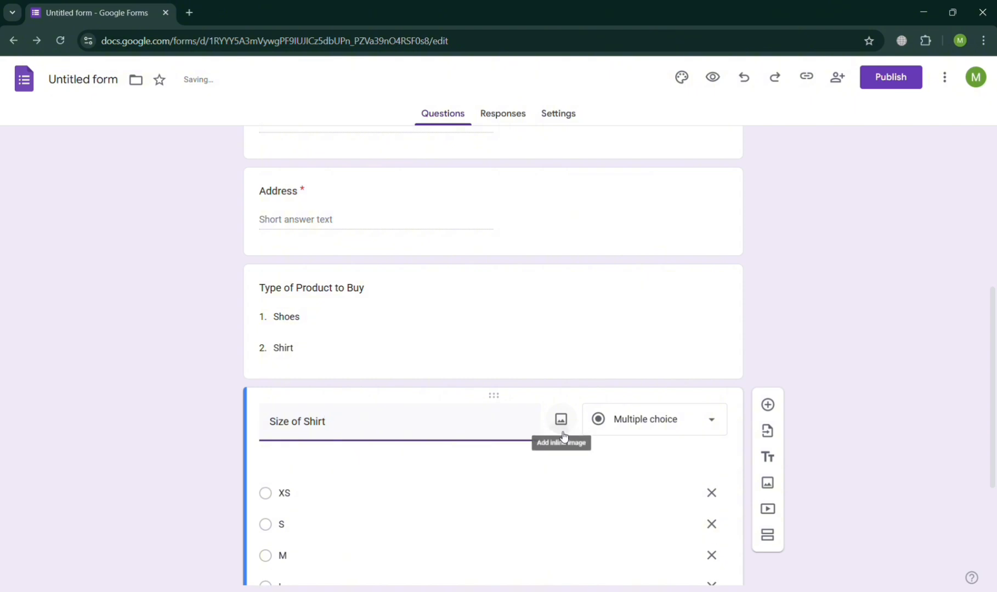
- Insert a dark grey T-shirt picture from a Google Images search for Shirt
left_click(562, 434)
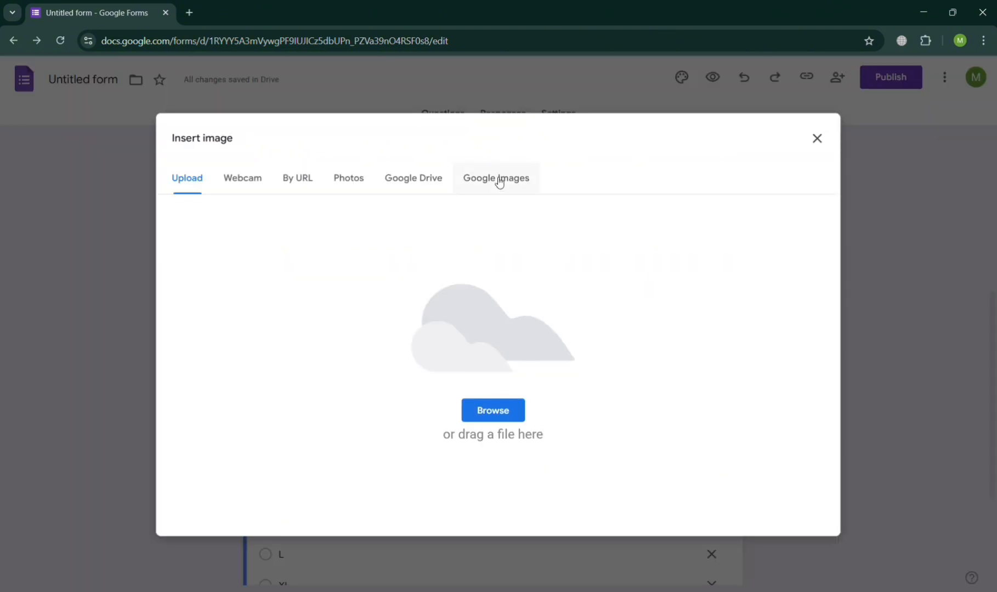
left_click(500, 182)
type("S")
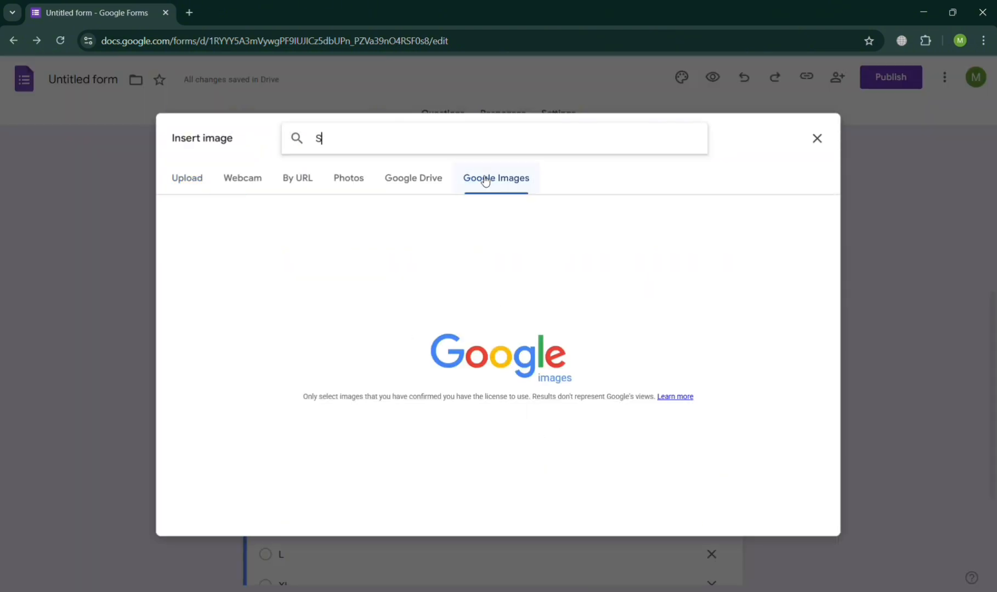
type("hirt")
key("Return")
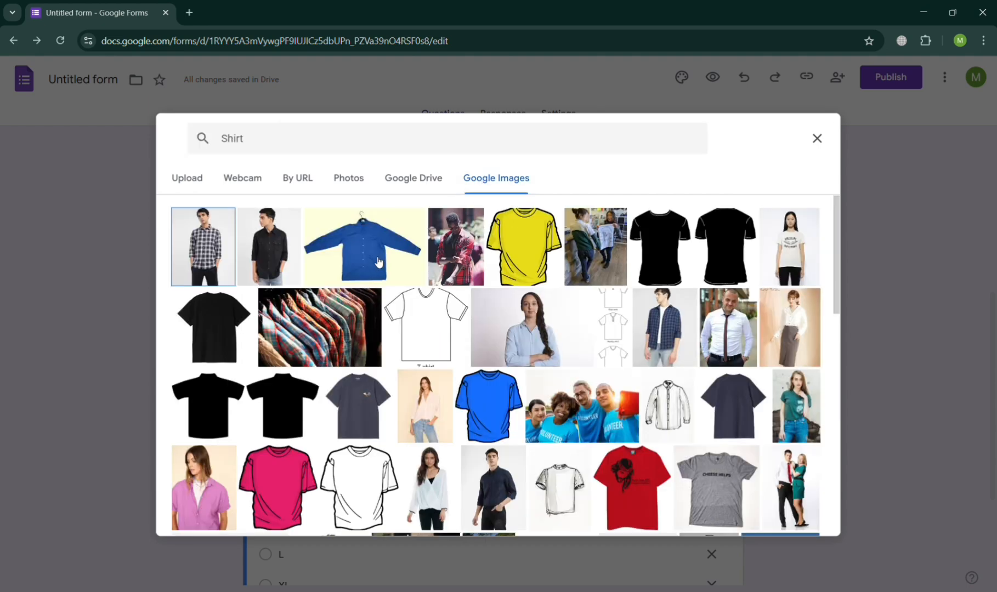
left_click(362, 426)
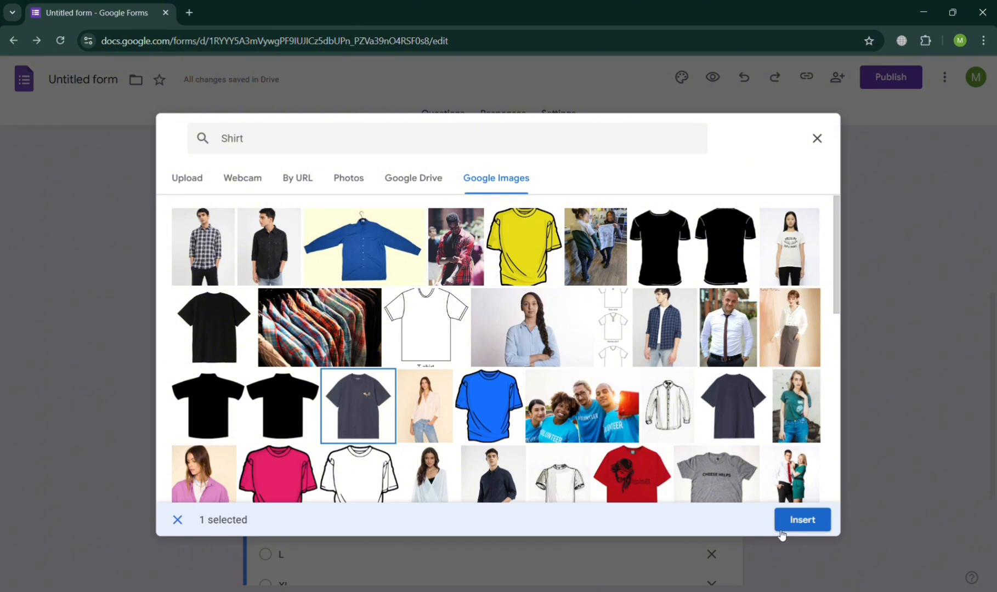
left_click(781, 528)
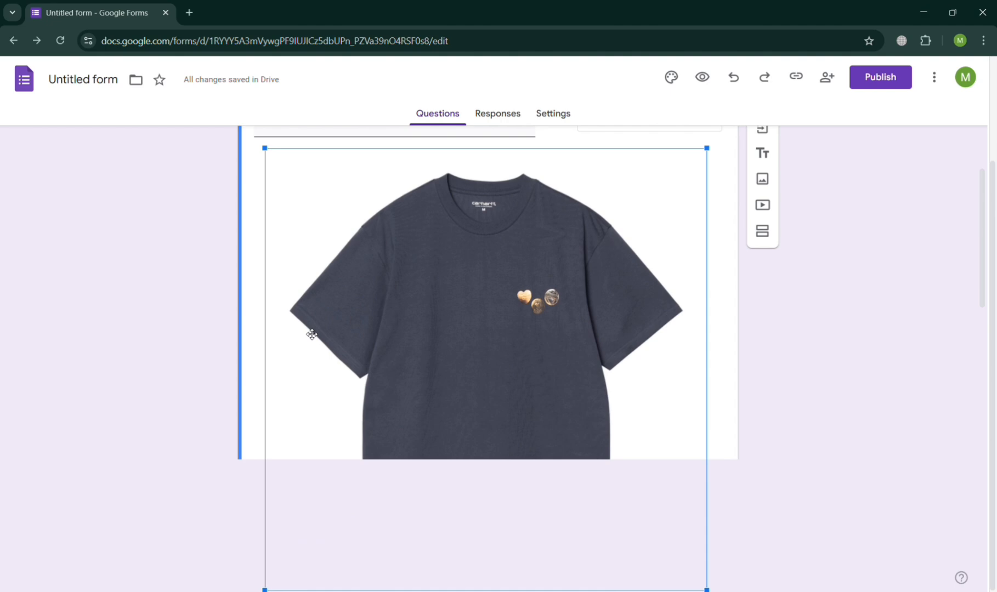
- Make the 'Size of Shirt' question required
scroll(783, 450, "down", 5)
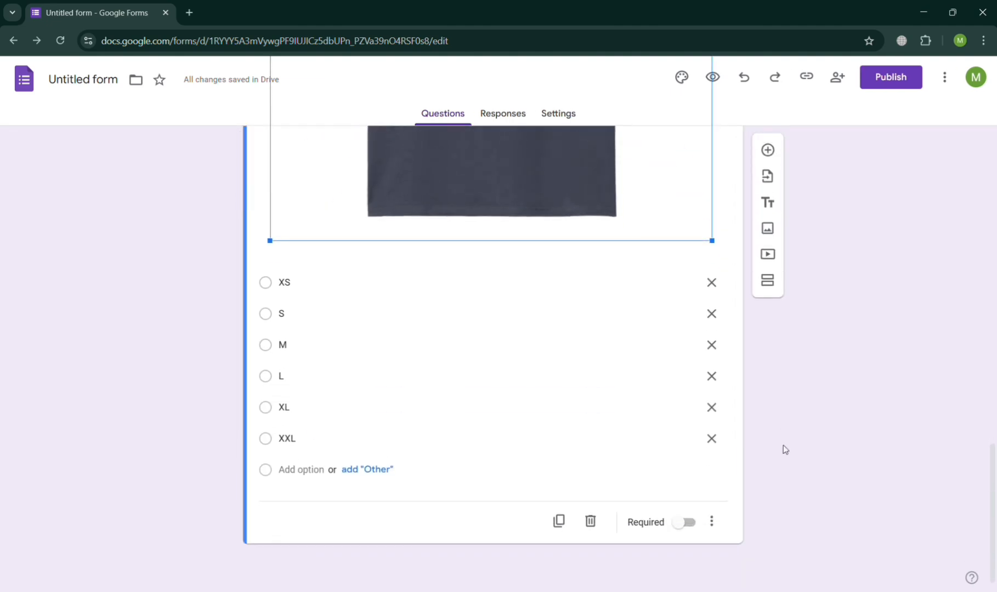
left_click(686, 523)
scroll(685, 524, "up", 12)
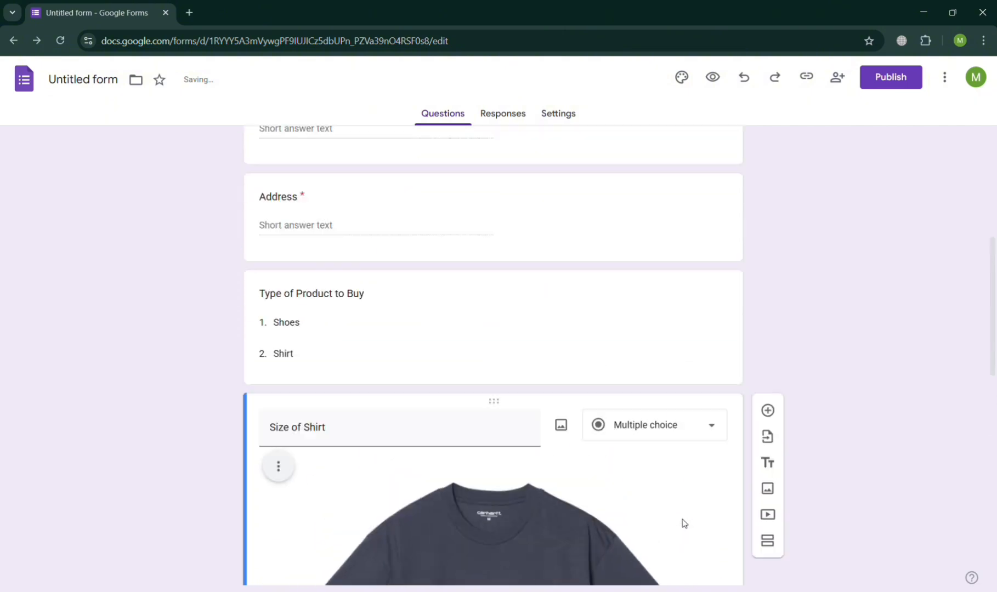
scroll(685, 524, "down", 11)
scroll(683, 522, "down", 2)
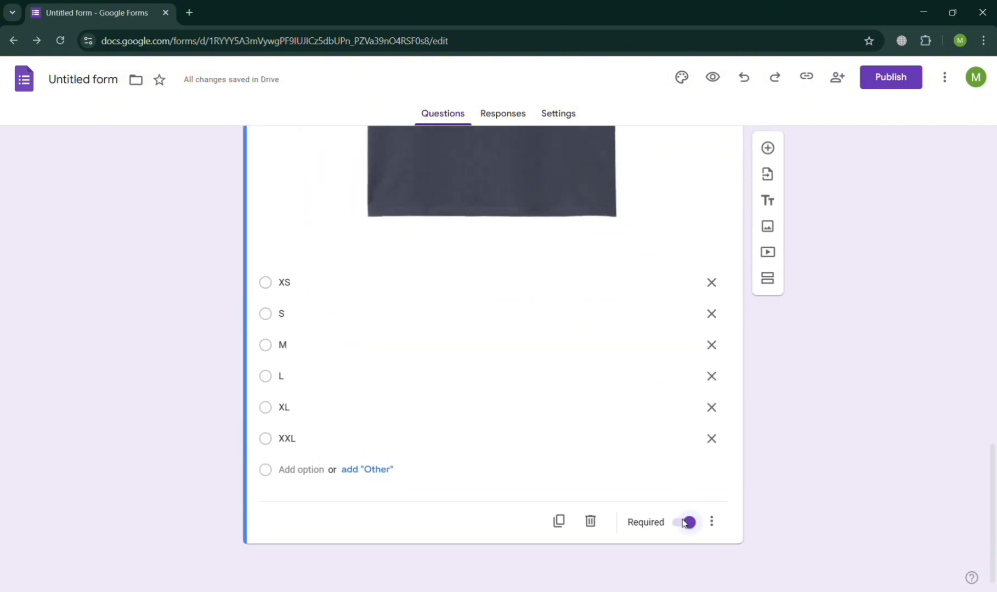
- Add a dropdown question titled 'Size of Shoes (EU)' with 39 as its first option
left_click(776, 155)
type("S")
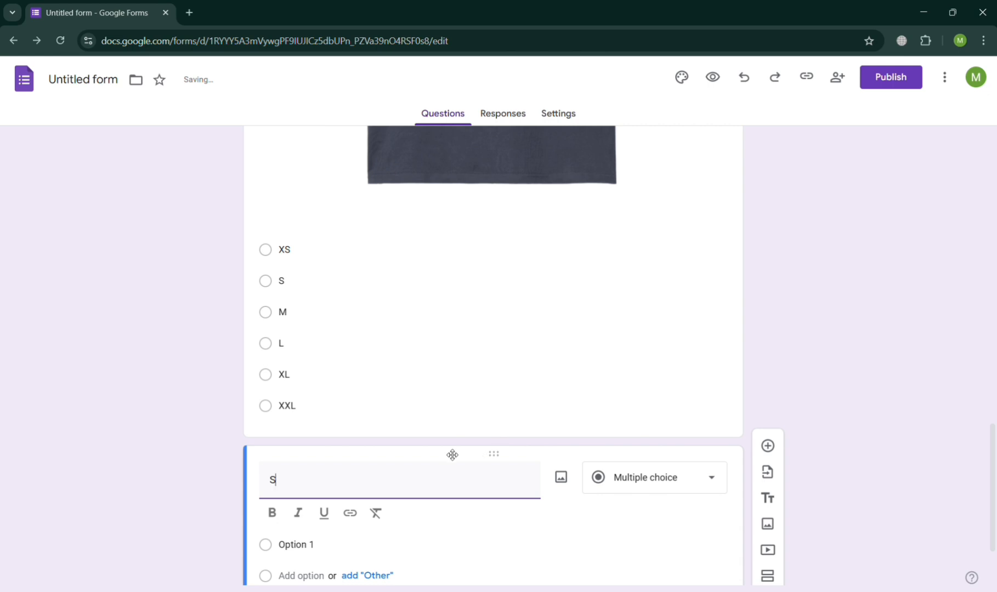
type("ize of Shoes")
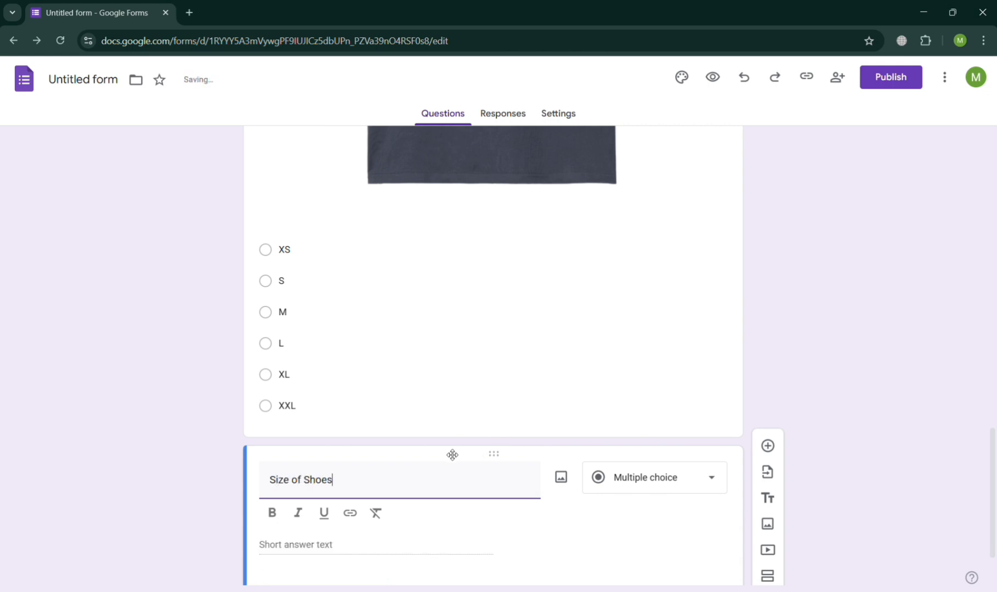
left_click(697, 482)
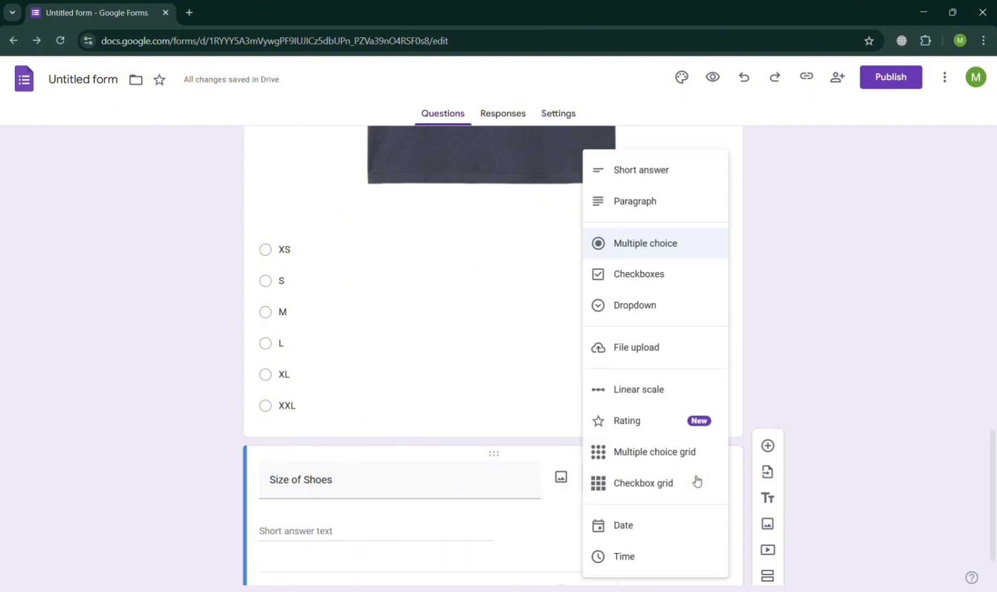
left_click(653, 312)
left_click(316, 526)
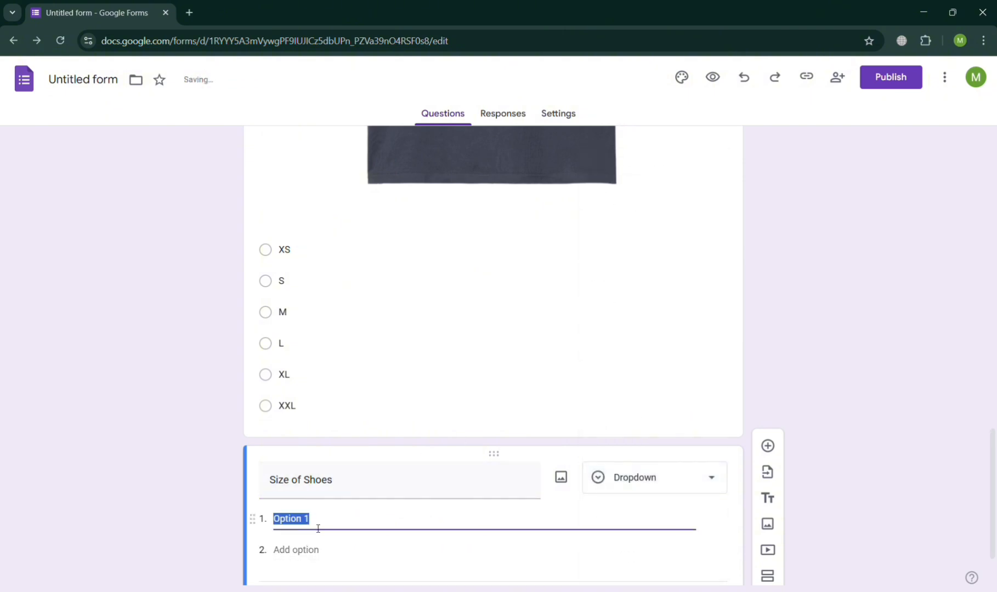
type("39")
left_click(320, 553)
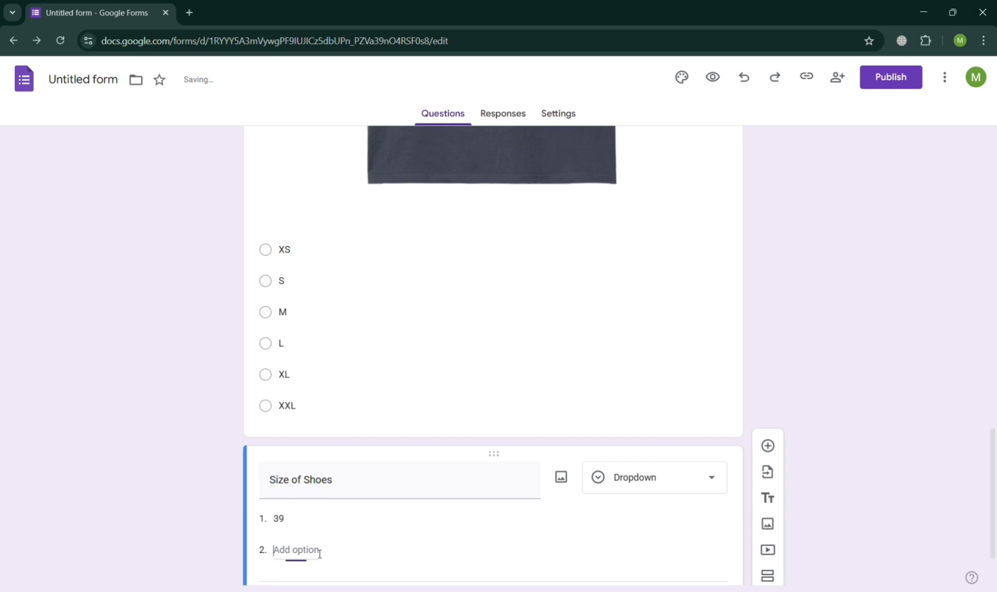
left_click(362, 490)
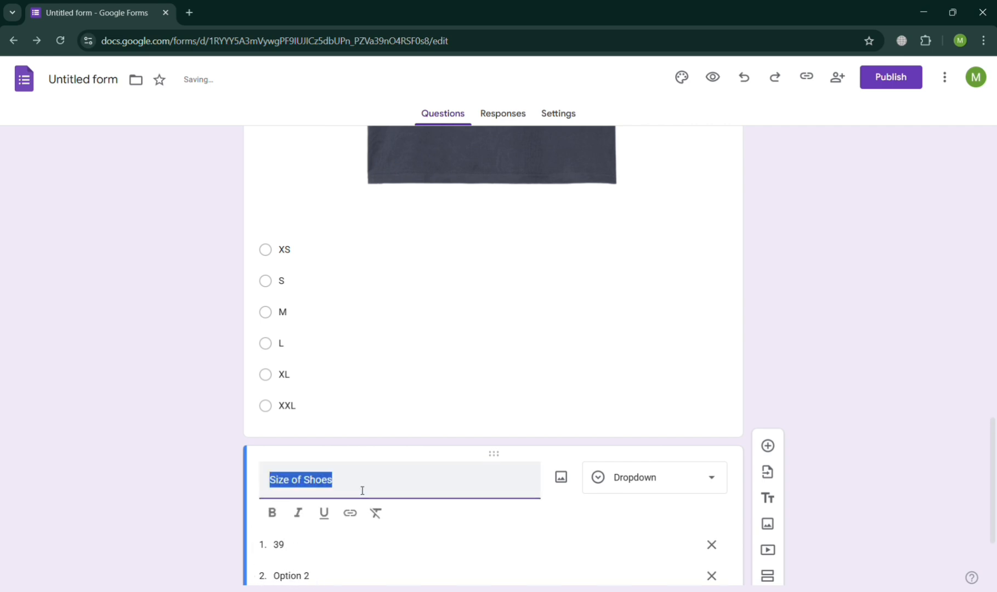
left_click(362, 490)
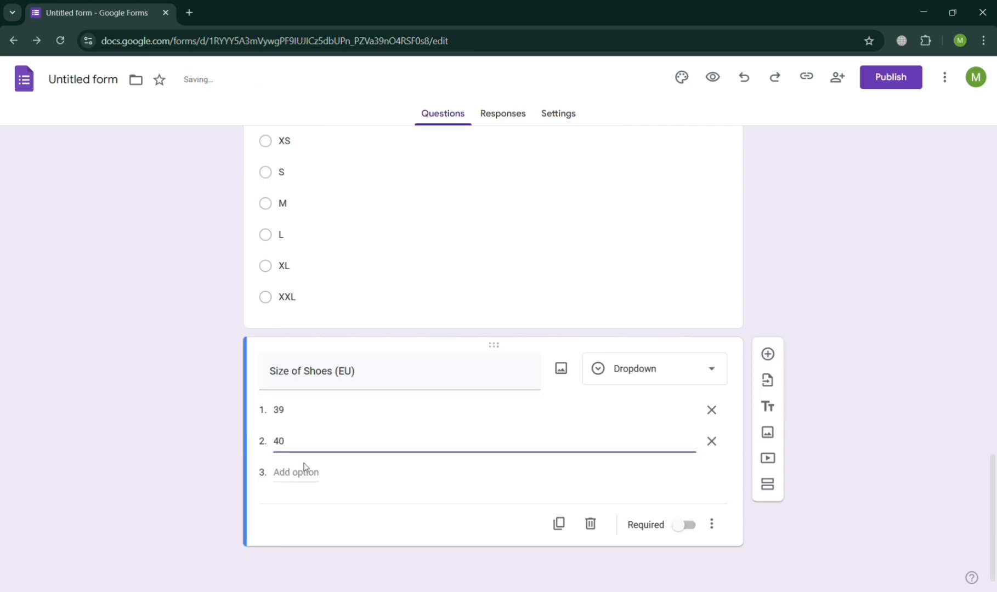
- Add shoe size options 41, 42, 43 and 44, and start a seventh option
left_click(305, 472)
type("41")
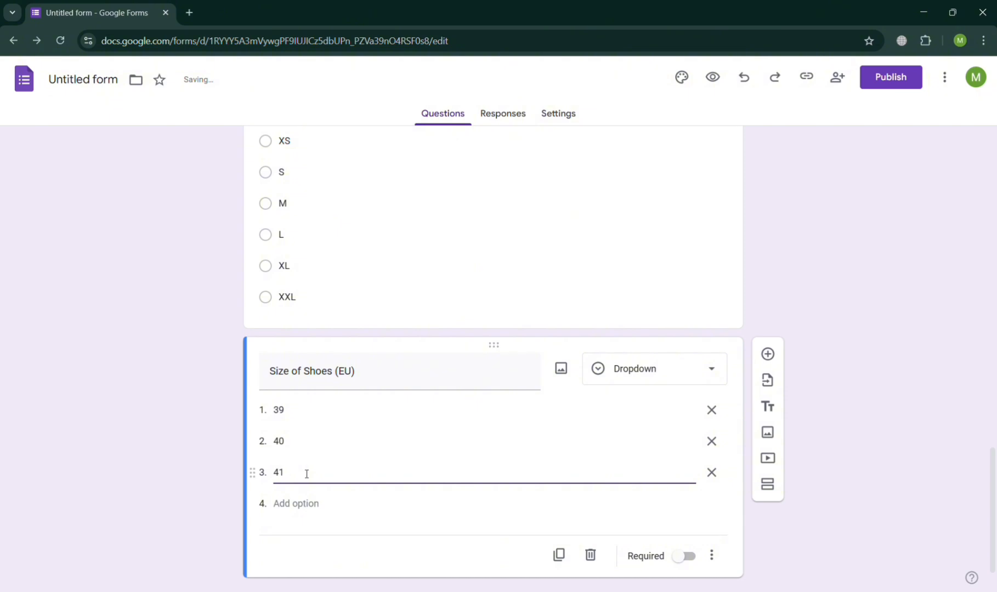
left_click(301, 503)
type("42")
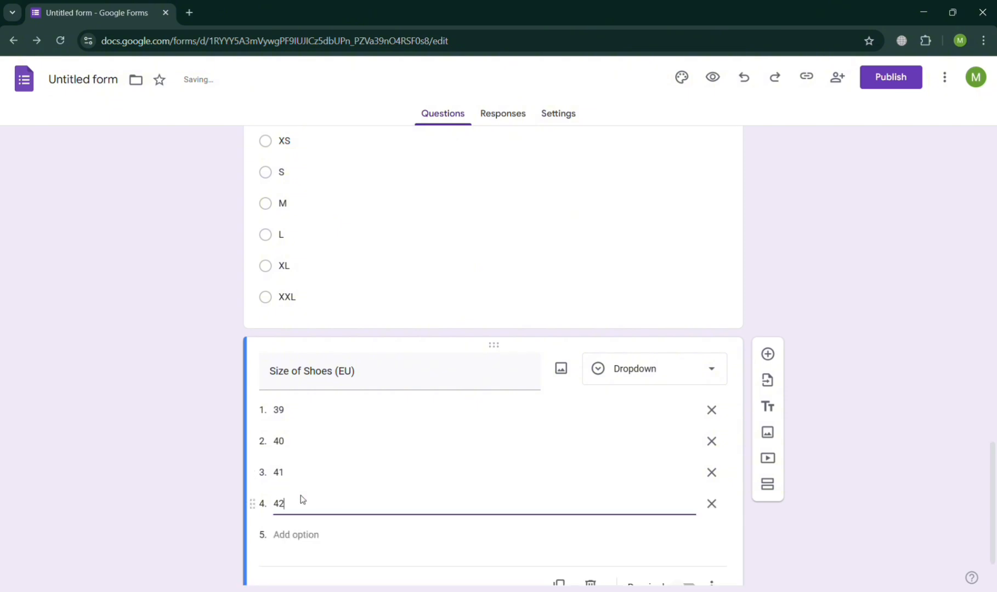
key("Return")
type("43")
key("Return")
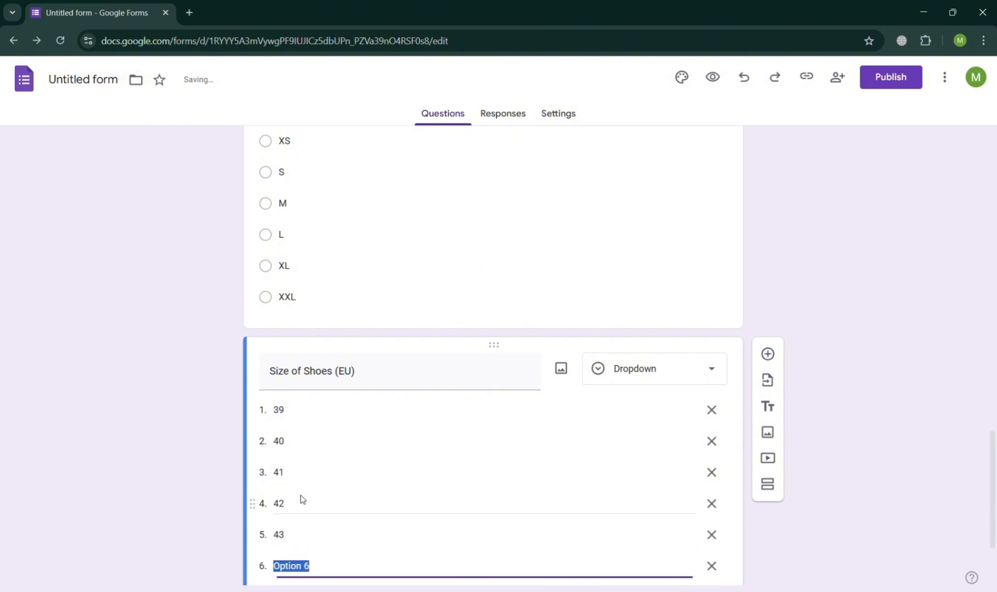
type("44")
key("Return")
type("45")
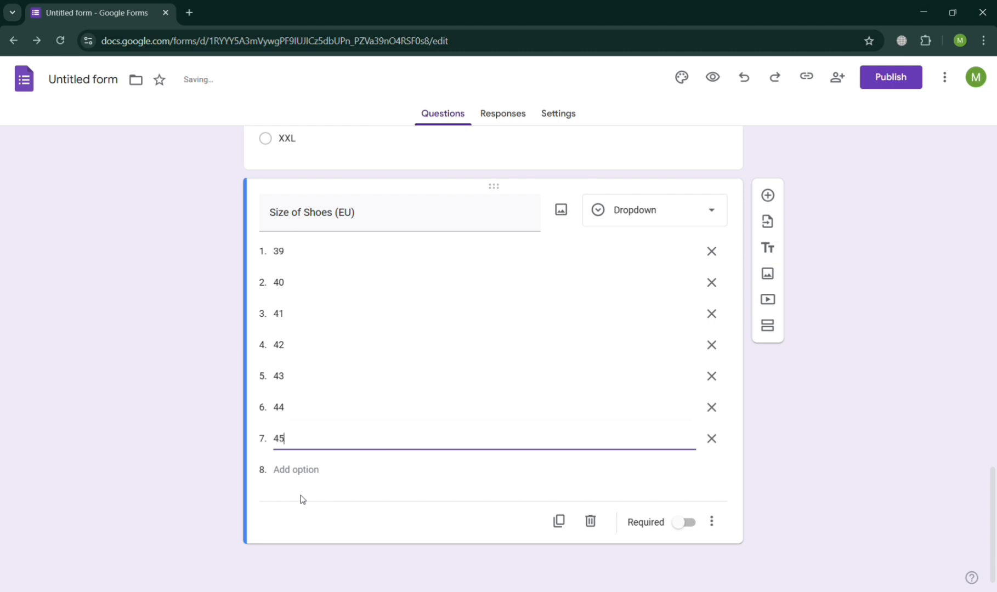
- Search Google Images for 'shoes nike' and insert the white Just Do It Nike shoe photo
left_click(564, 216)
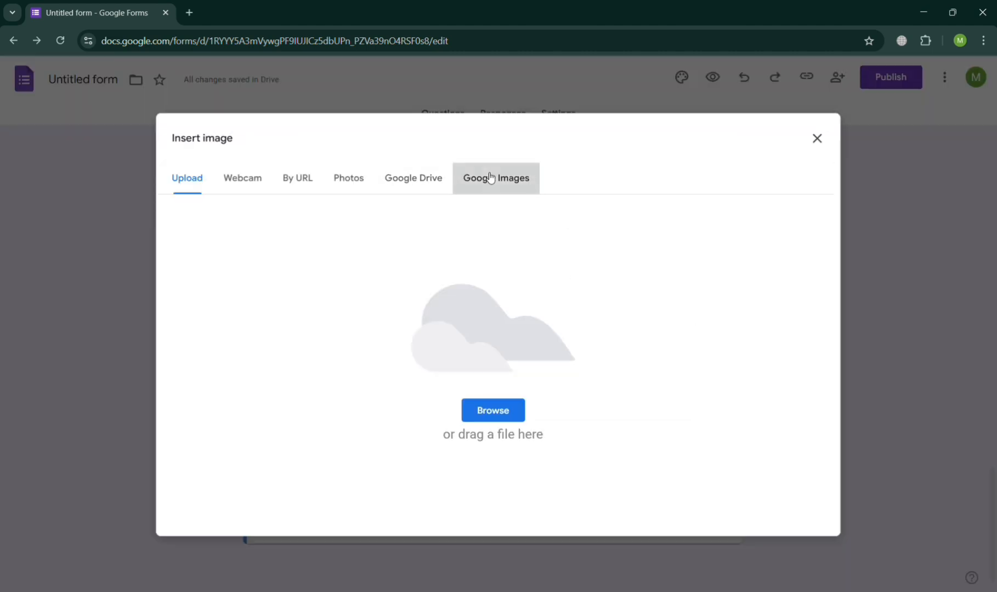
left_click(486, 177)
type("shoe")
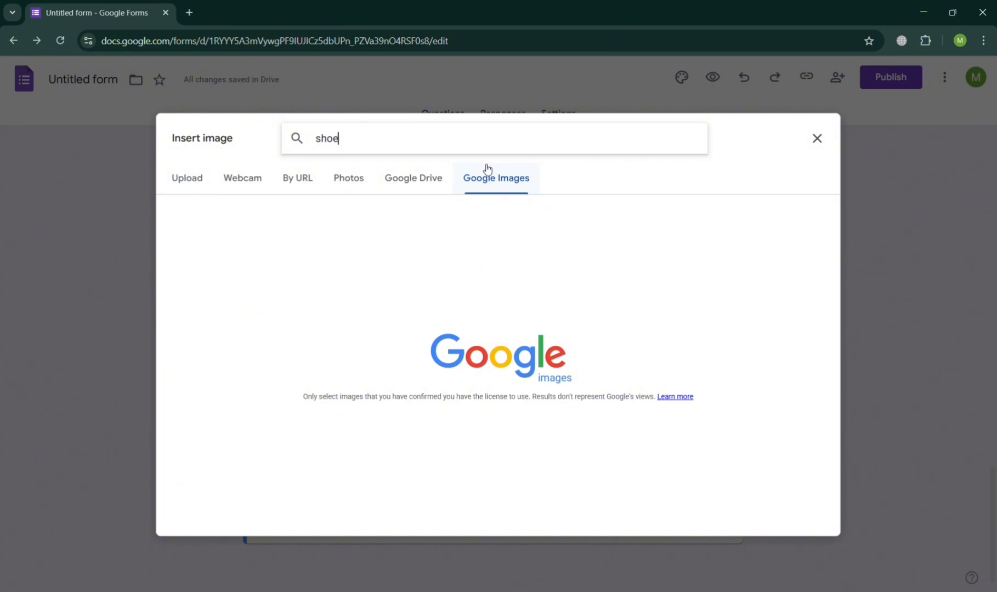
type("s")
key("Return")
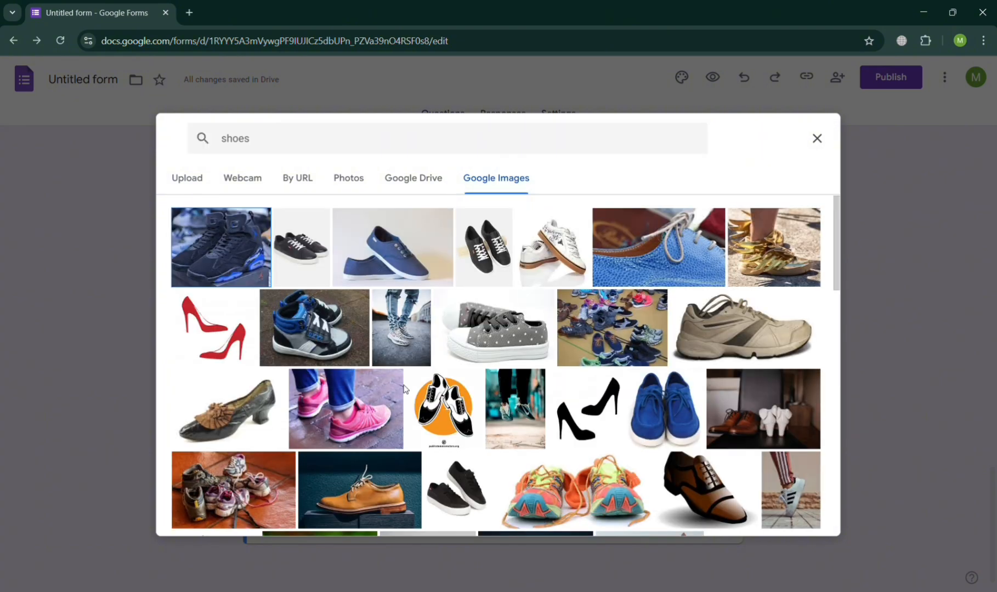
scroll(419, 445, "down", 5)
scroll(419, 446, "down", 5)
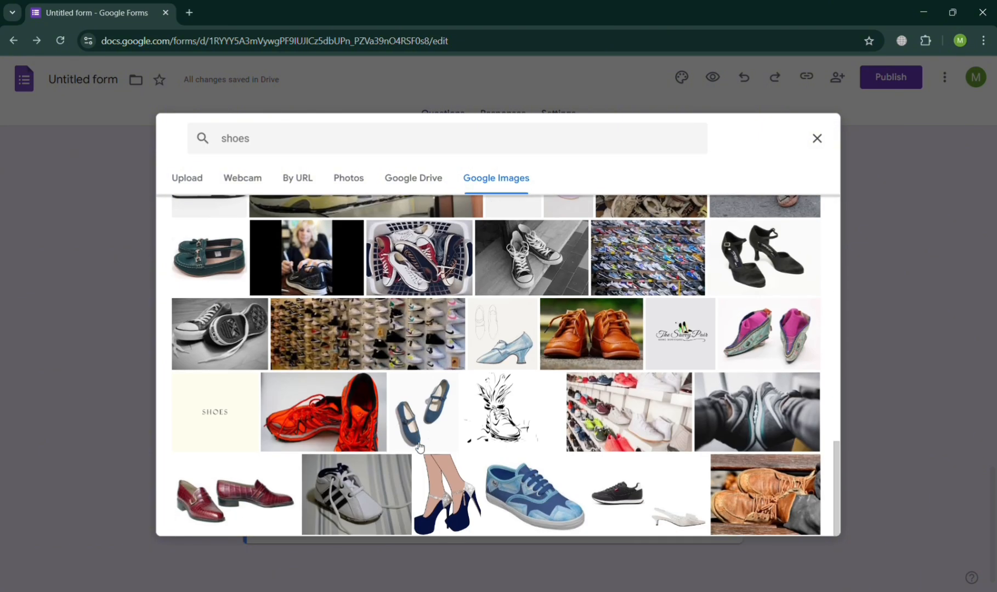
left_click(361, 143)
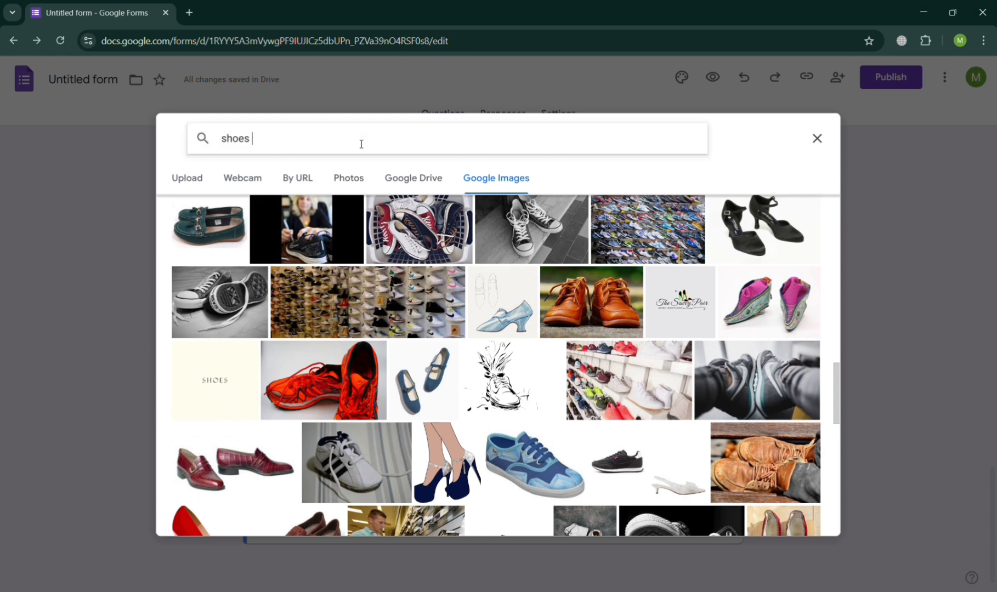
type("nike")
key("Return")
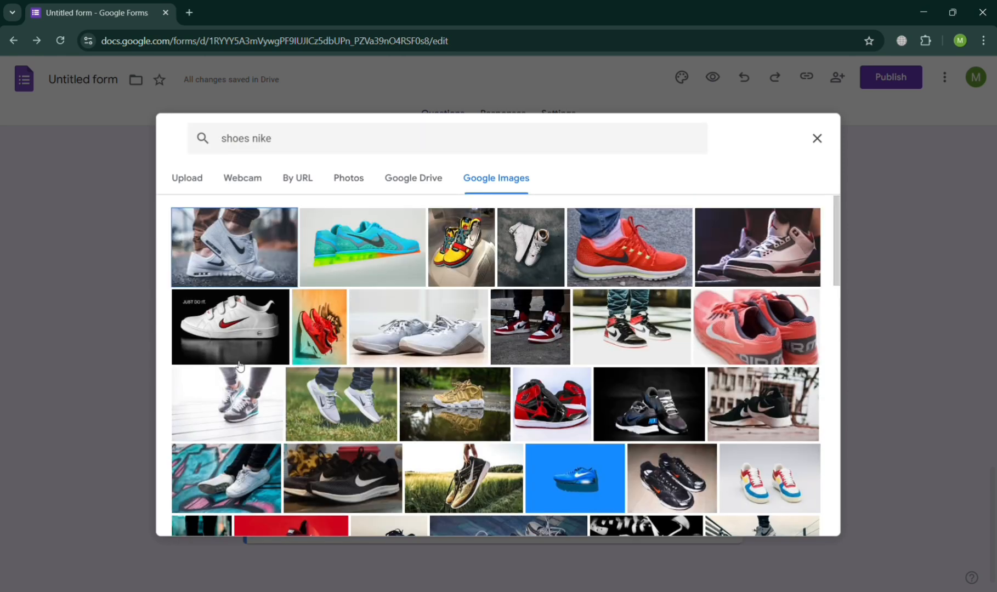
left_click(243, 336)
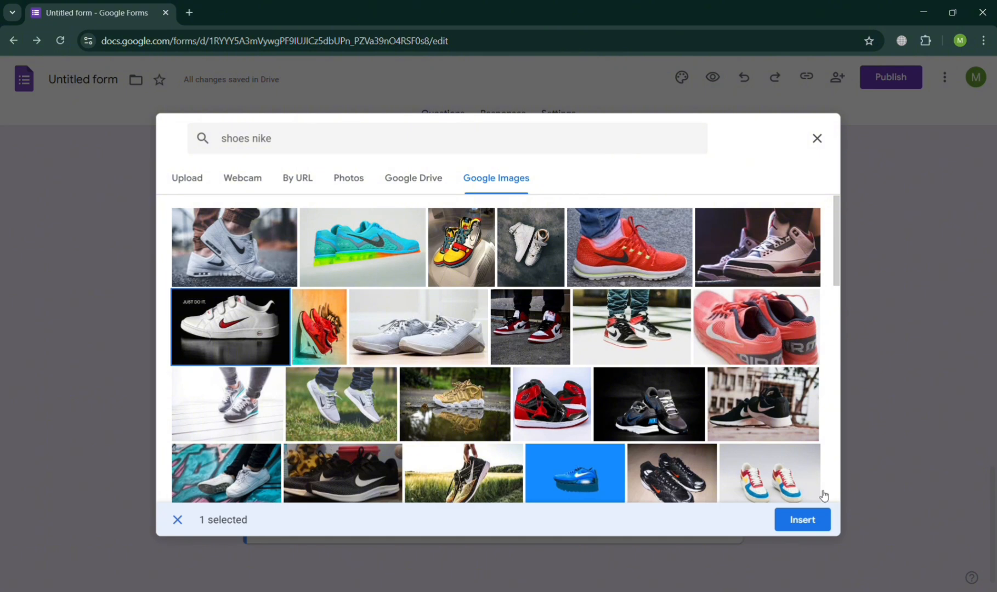
left_click(816, 519)
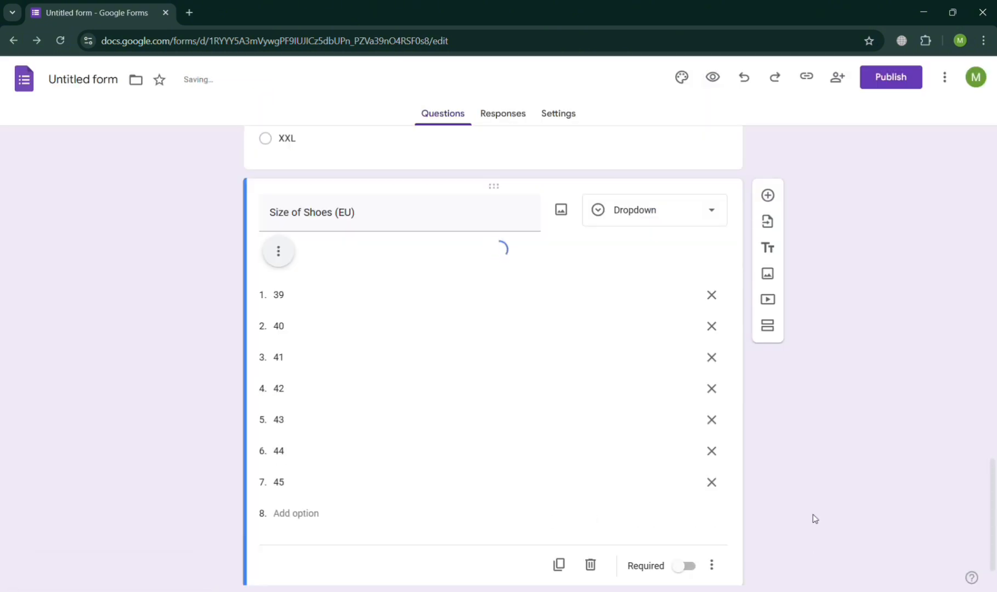
scroll(666, 416, "down", 5)
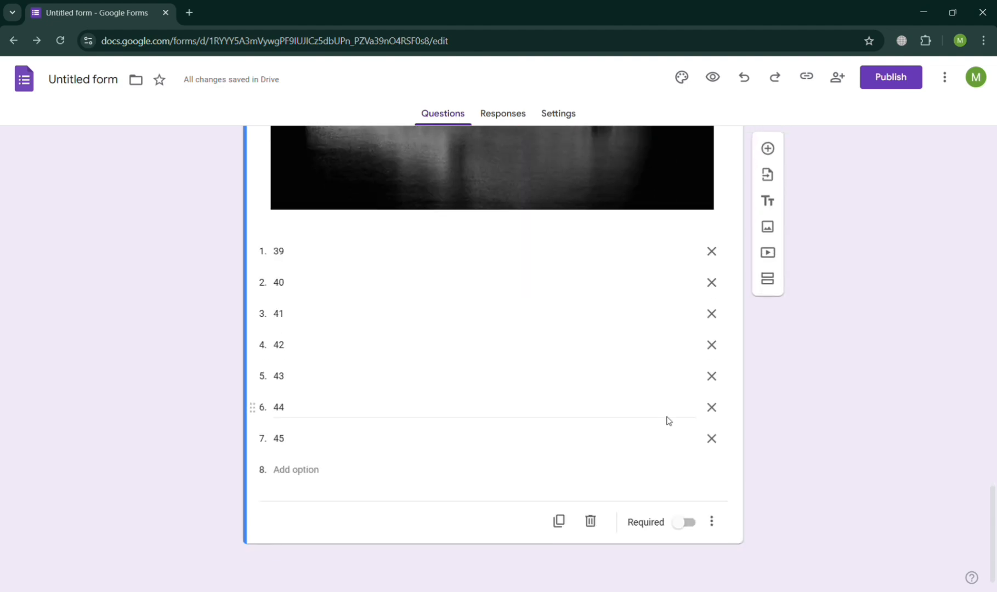
- Add a multiple-choice question 'Color of Shoes' and begin its choices with Green
left_click(769, 150)
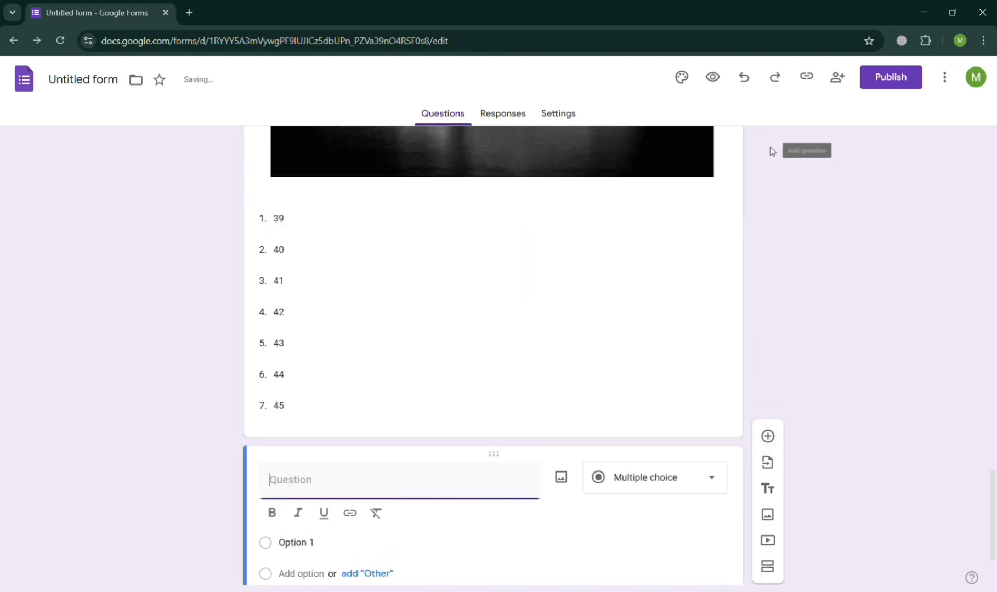
type("C")
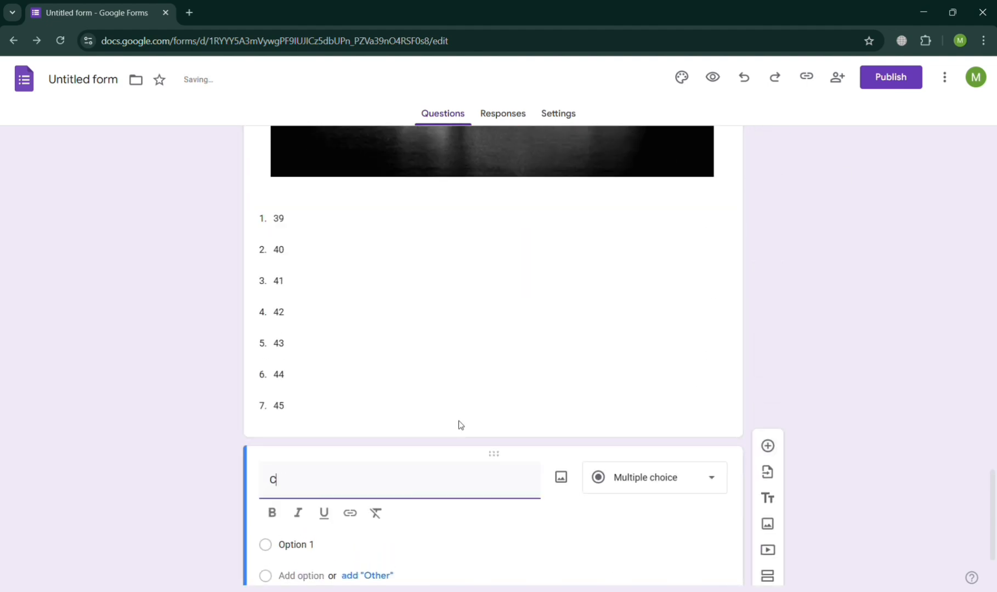
type("olor of")
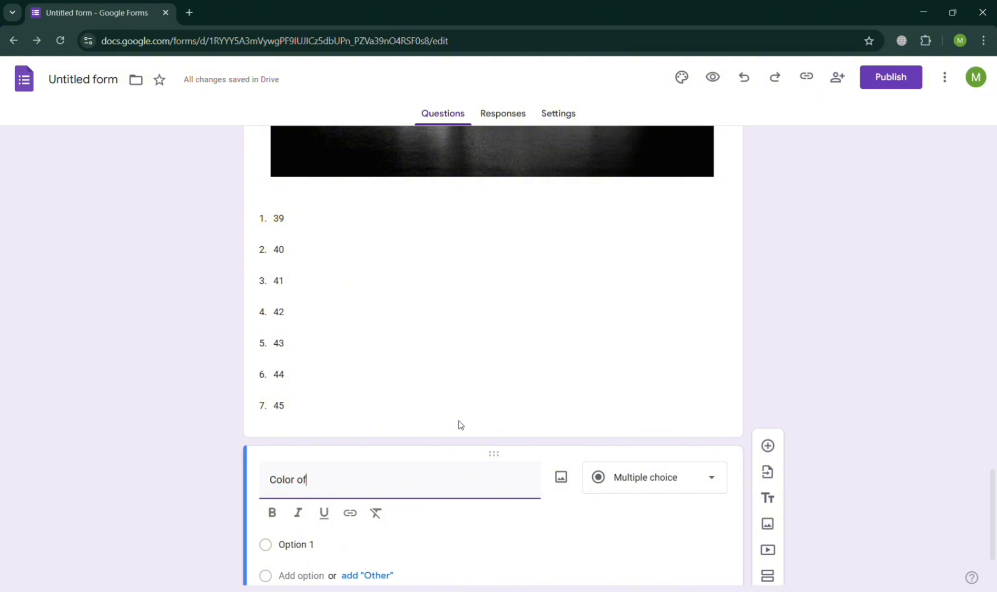
type(" Shoes")
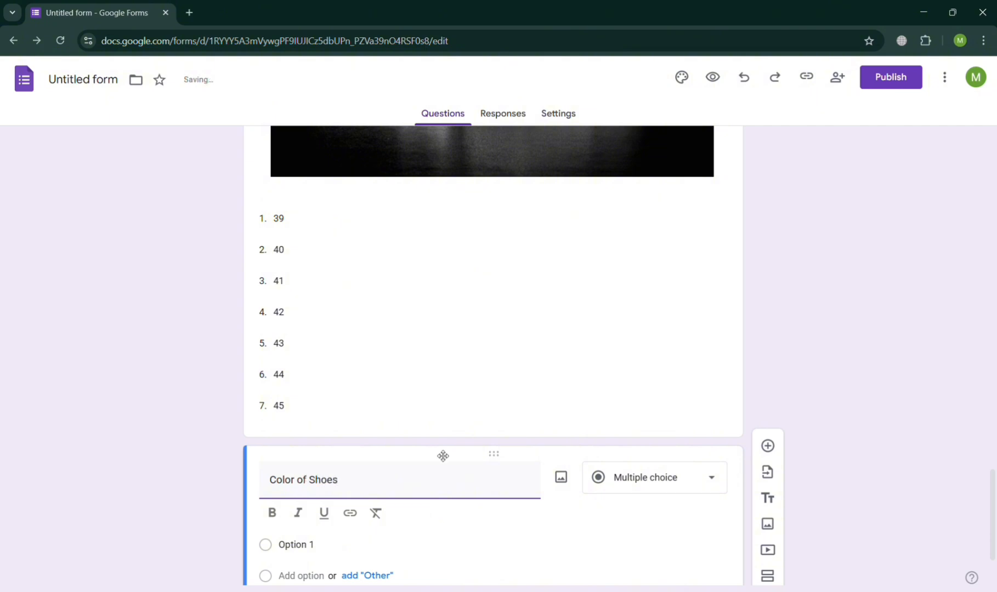
left_click(305, 544)
type("Green")
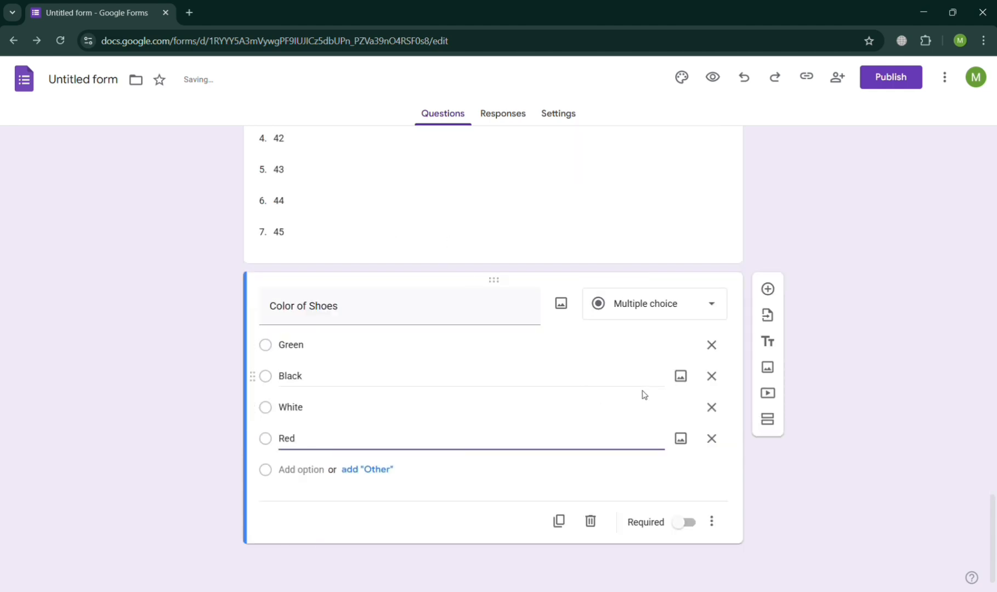
- Begin a Google Images search for a white shoe picture for the White choice
left_click(680, 408)
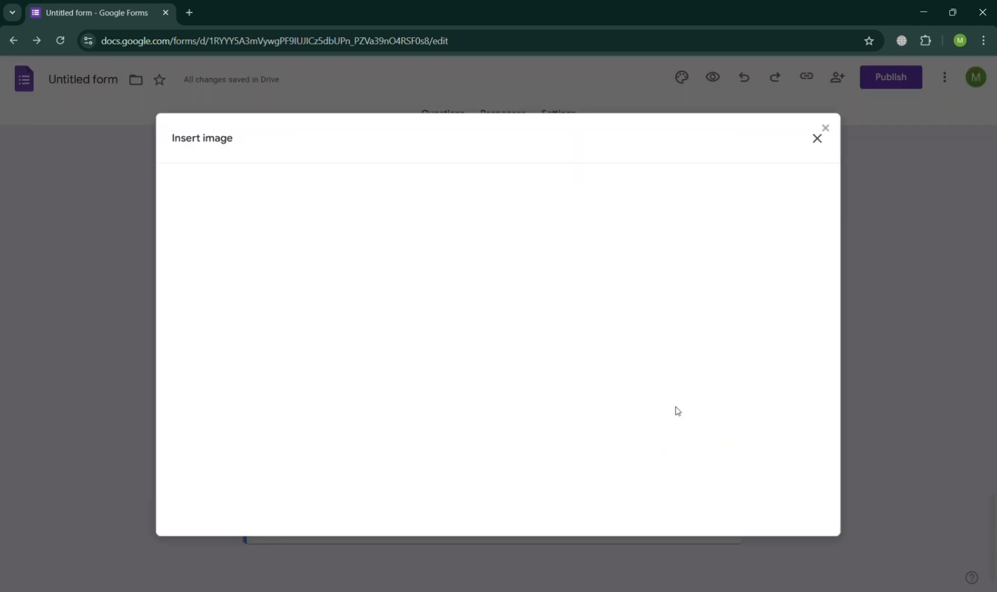
left_click(488, 185)
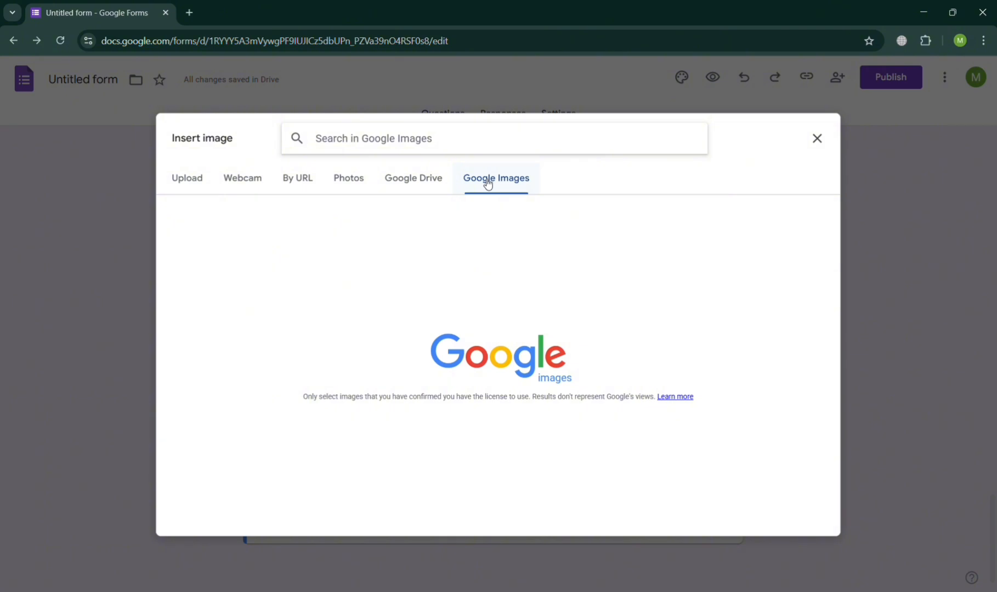
type("wh")
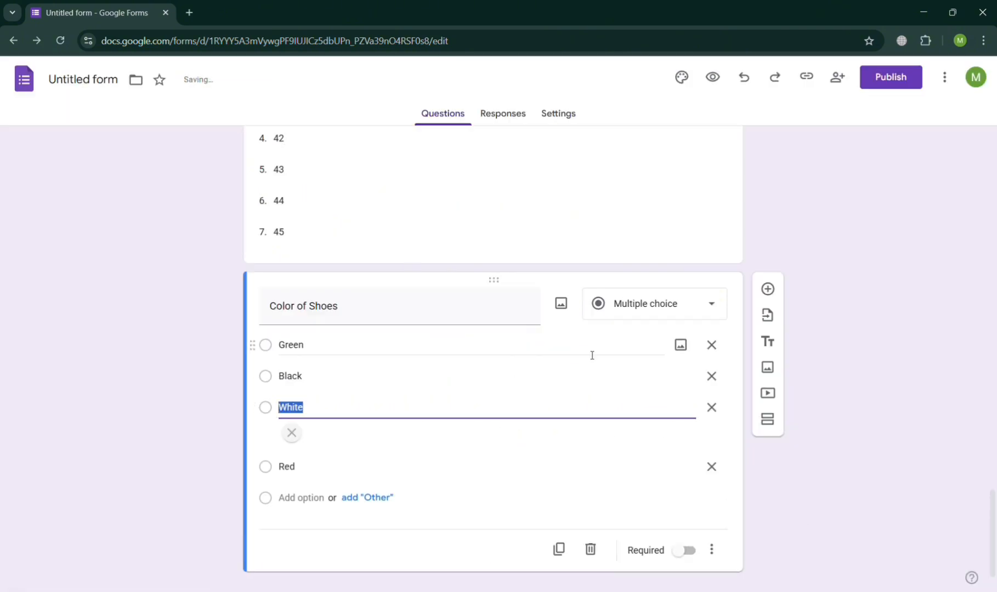
- Insert a green Nike shoe picture from Google Images on the Green choice
left_click(682, 346)
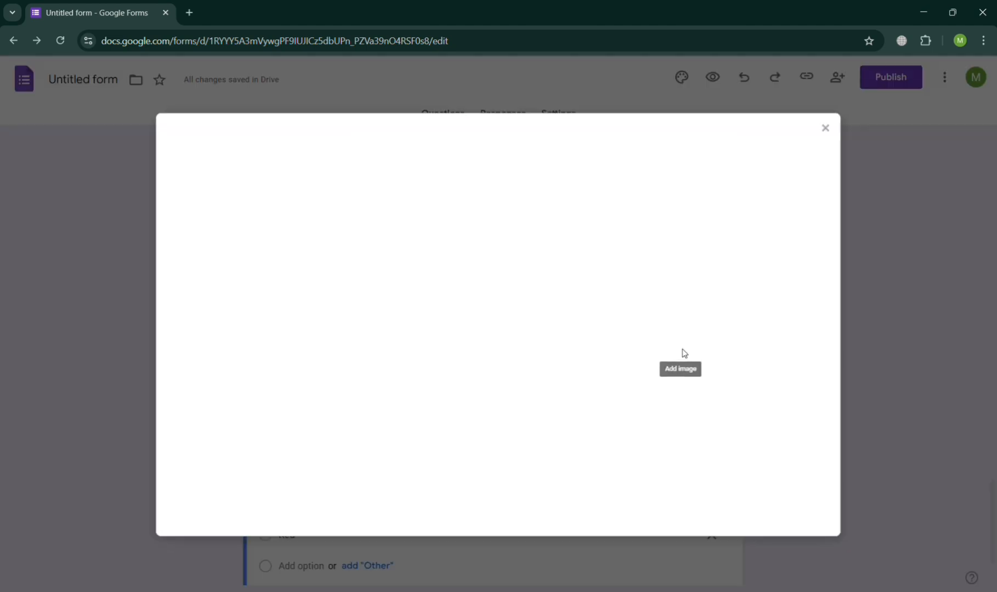
left_click(495, 178)
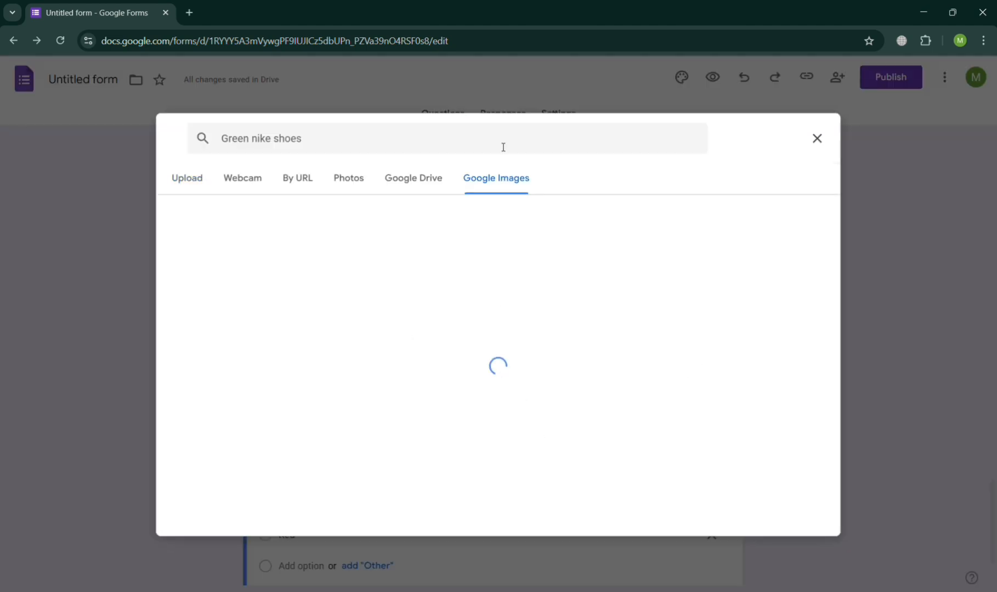
left_click(548, 244)
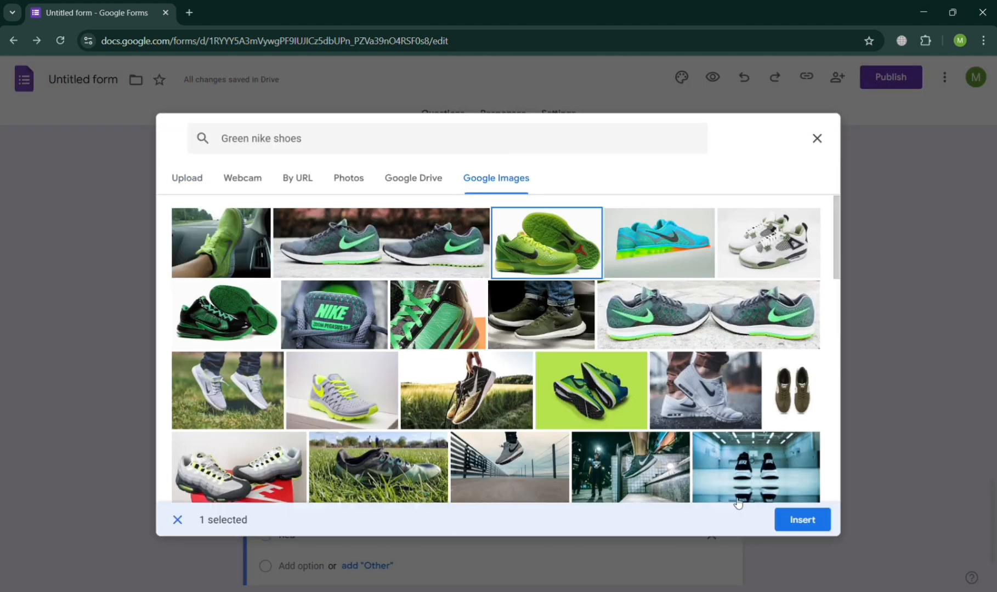
left_click(800, 521)
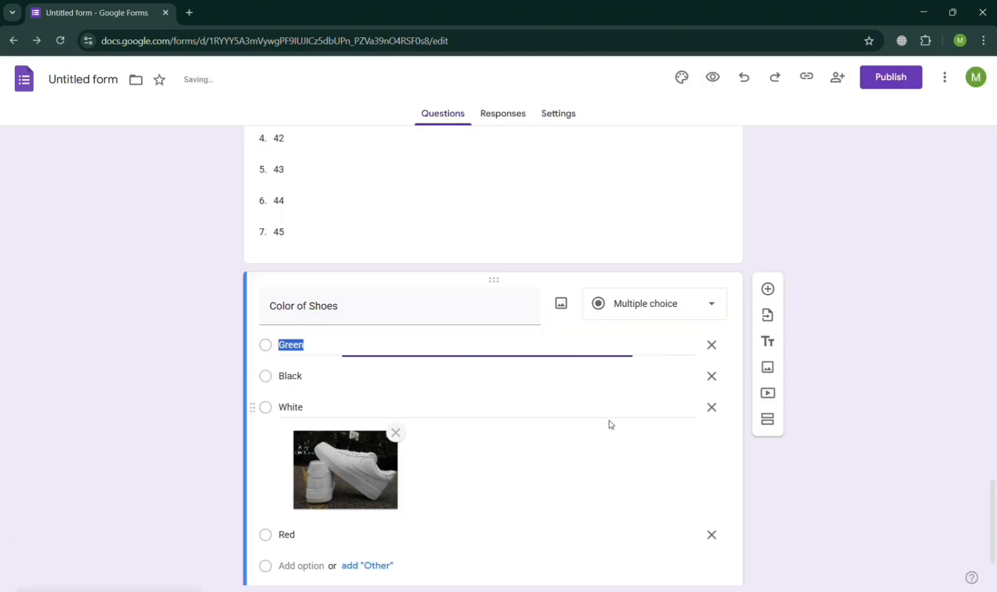
scroll(640, 449, "down", 3)
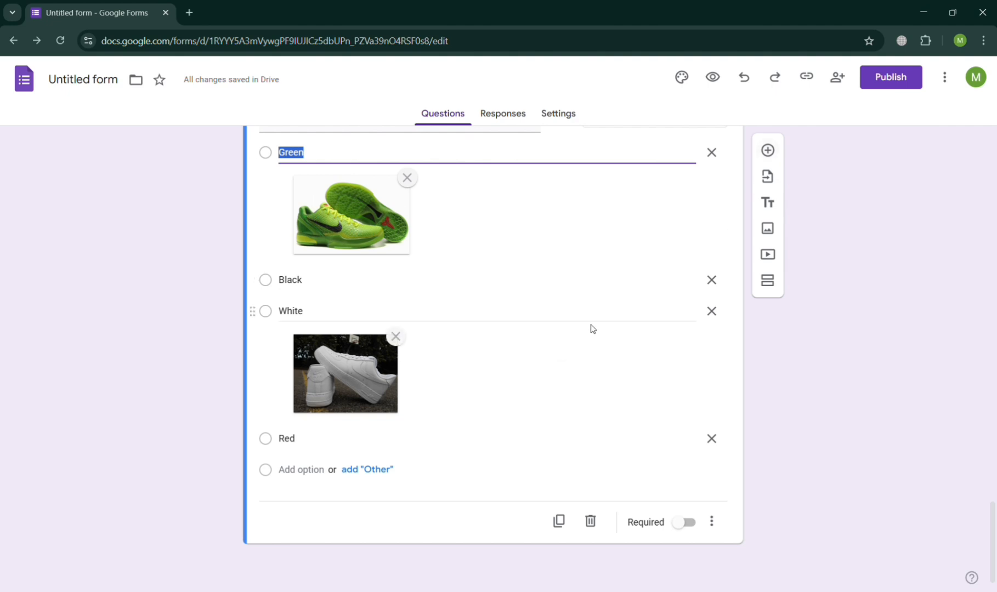
left_click(827, 398)
scroll(827, 399, "up", 10)
scroll(826, 399, "up", 10)
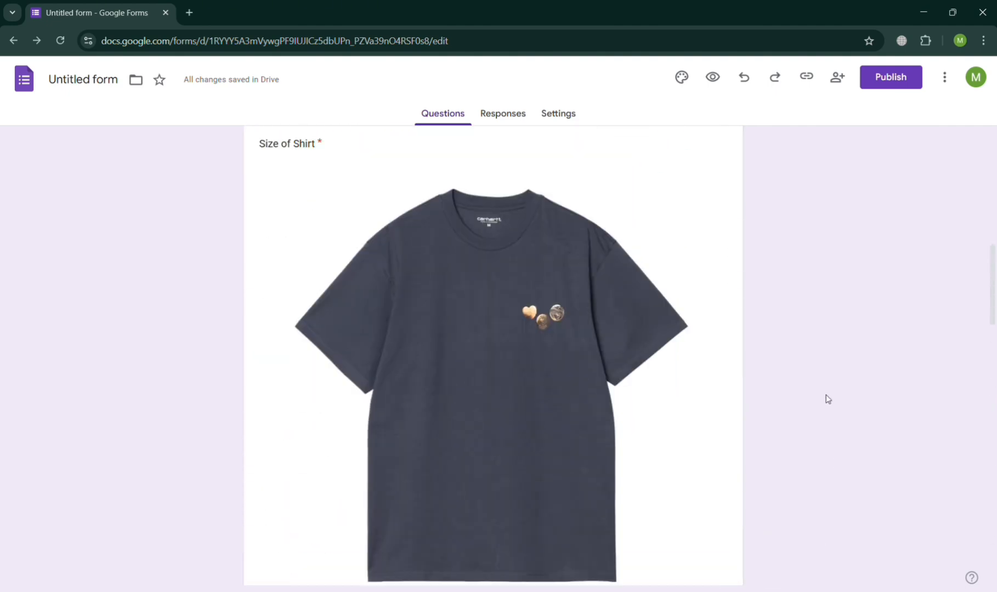
scroll(826, 399, "down", 12)
scroll(827, 399, "down", 9)
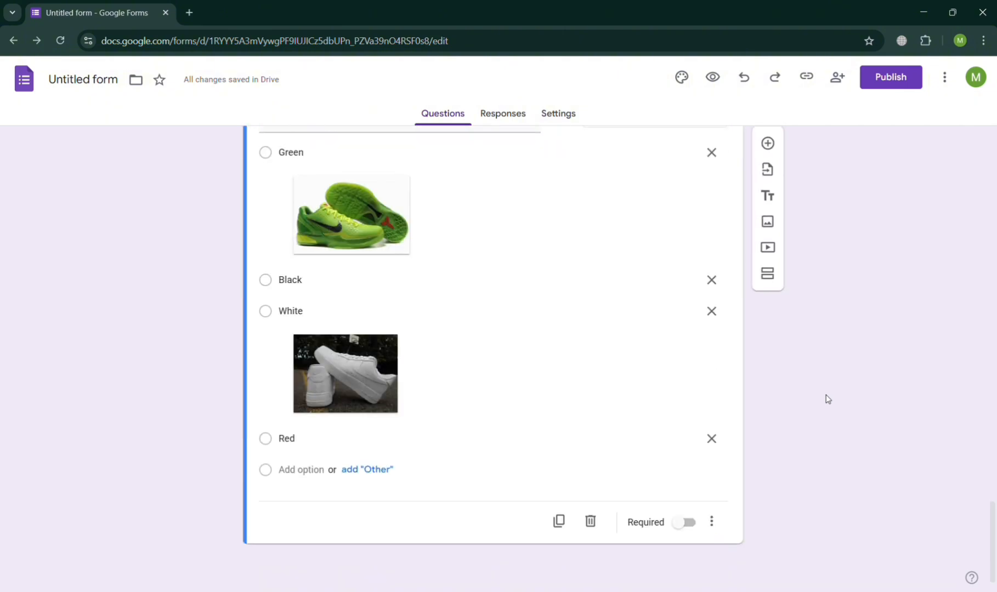
scroll(442, 267, "up", 3)
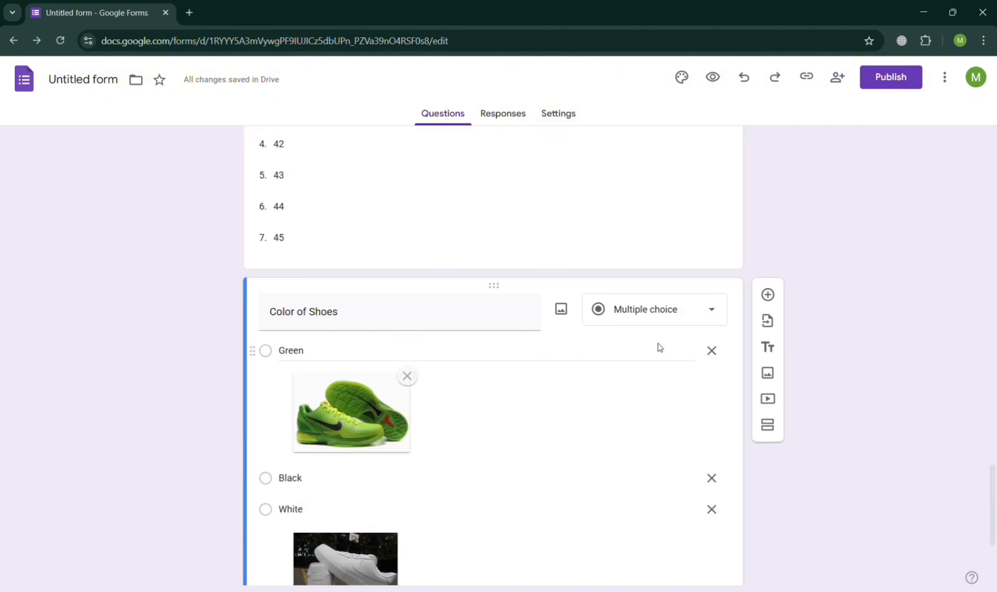
scroll(290, 294, "up", 15)
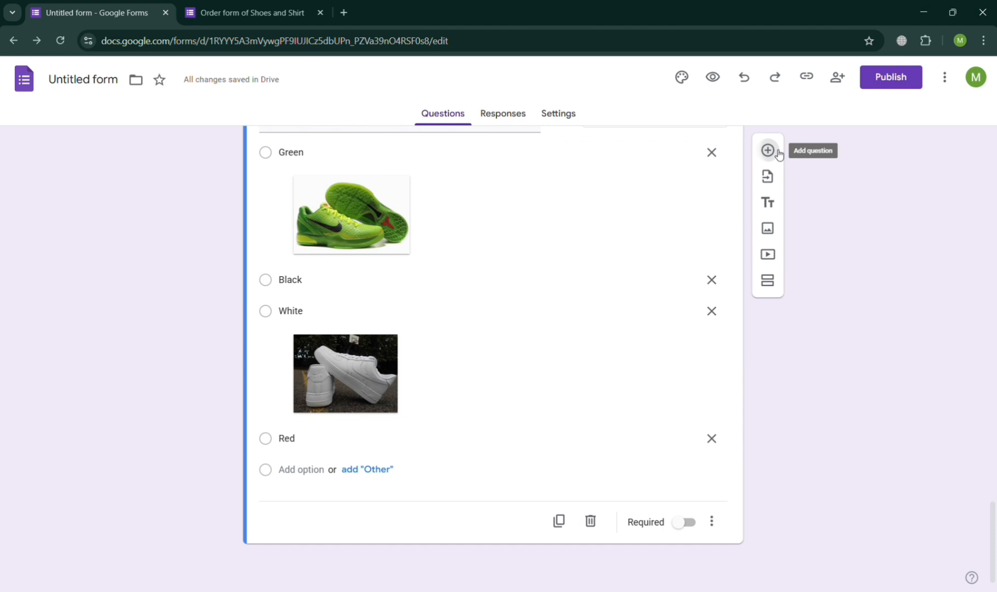
- Add a multiple choice grid question titled 'Quantity' with a first row Shoes
left_click(769, 150)
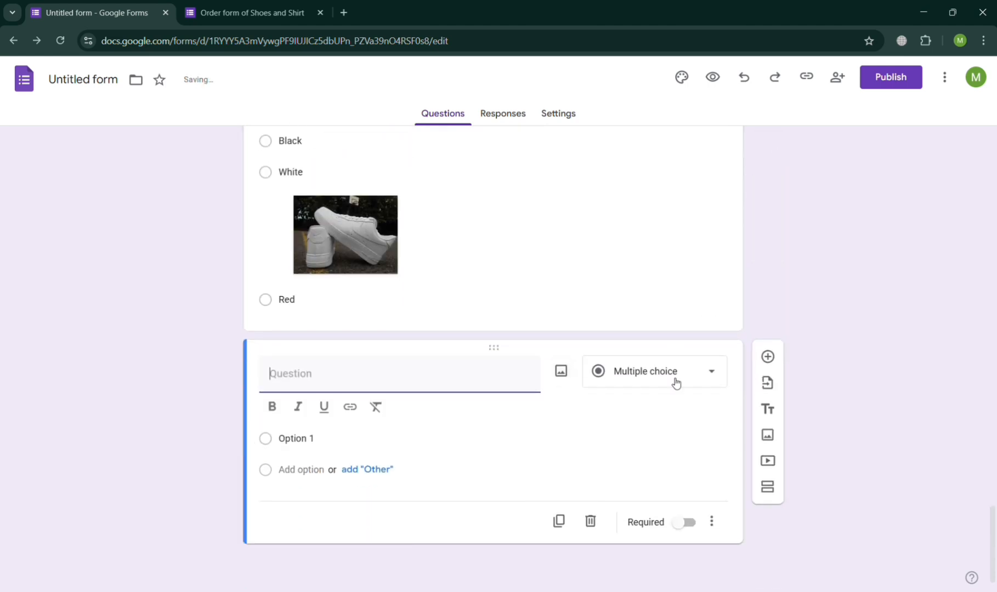
left_click(677, 384)
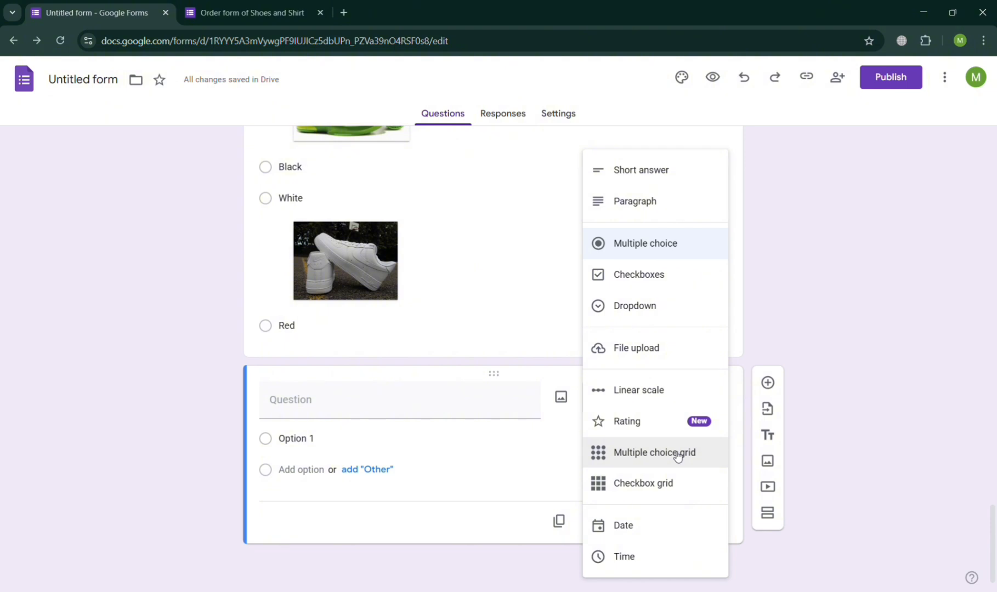
left_click(687, 469)
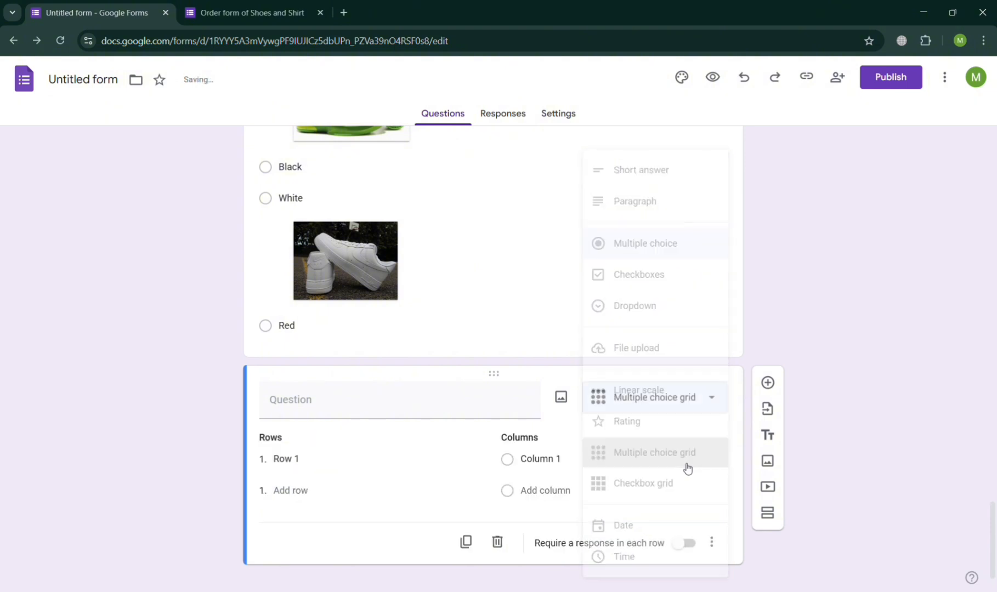
left_click(336, 465)
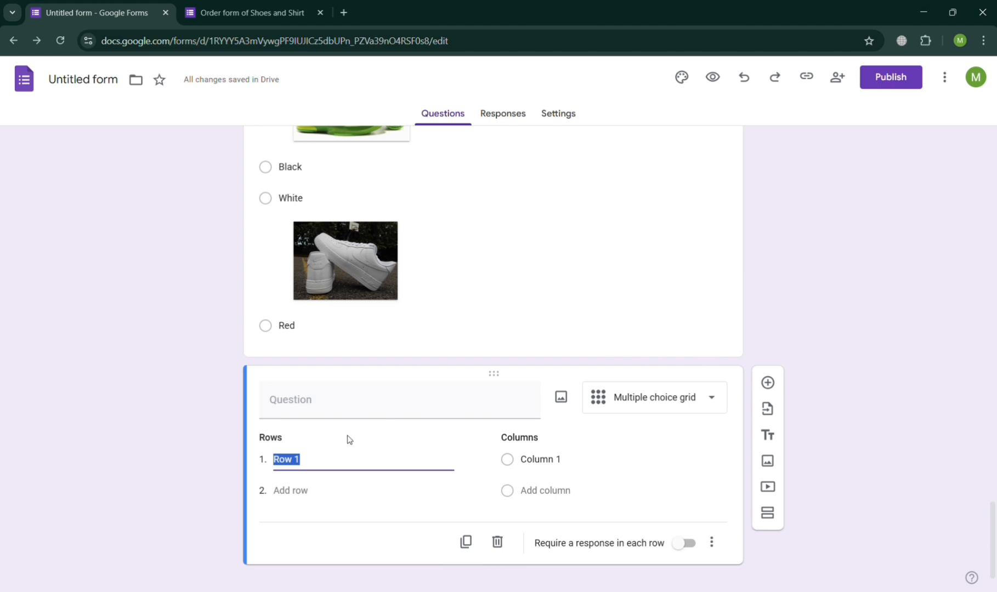
left_click(365, 401)
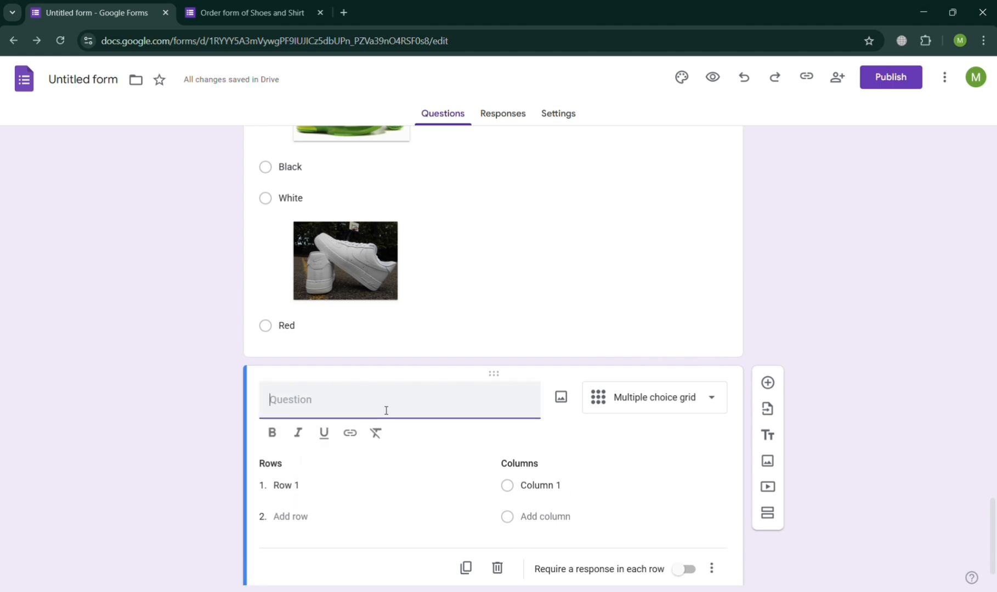
type("Quantity")
left_click(313, 490)
type("S")
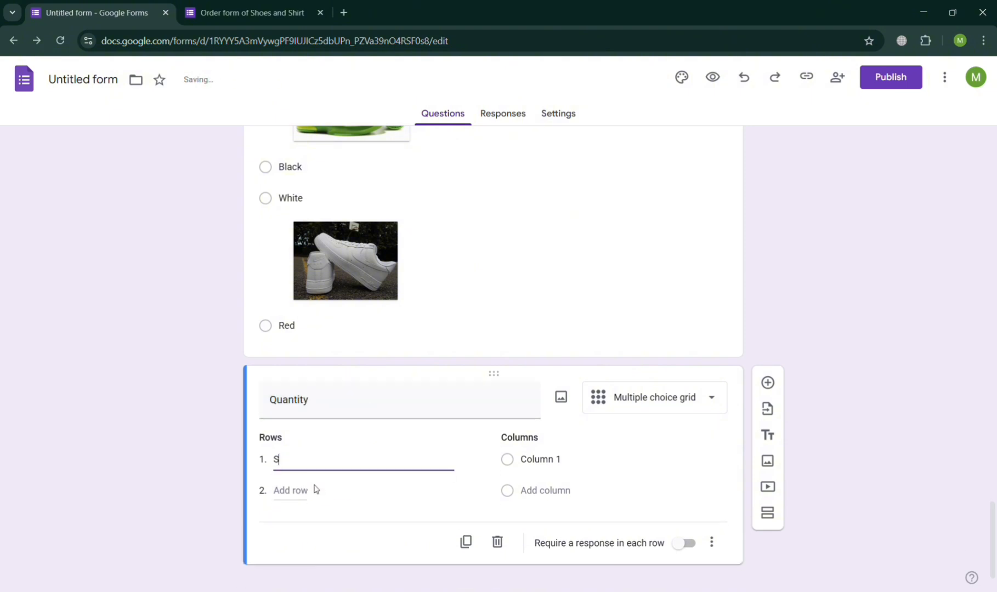
type("hoes")
- Add a Shirts row, paste columns 1 pcs to 5pcs, and open the preview
left_click(555, 468)
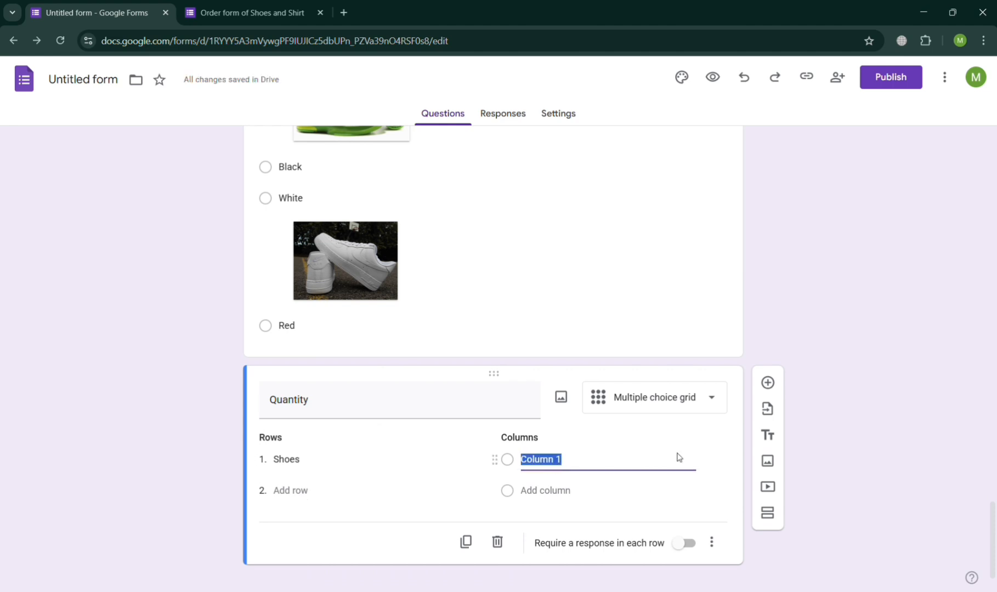
left_click(351, 485)
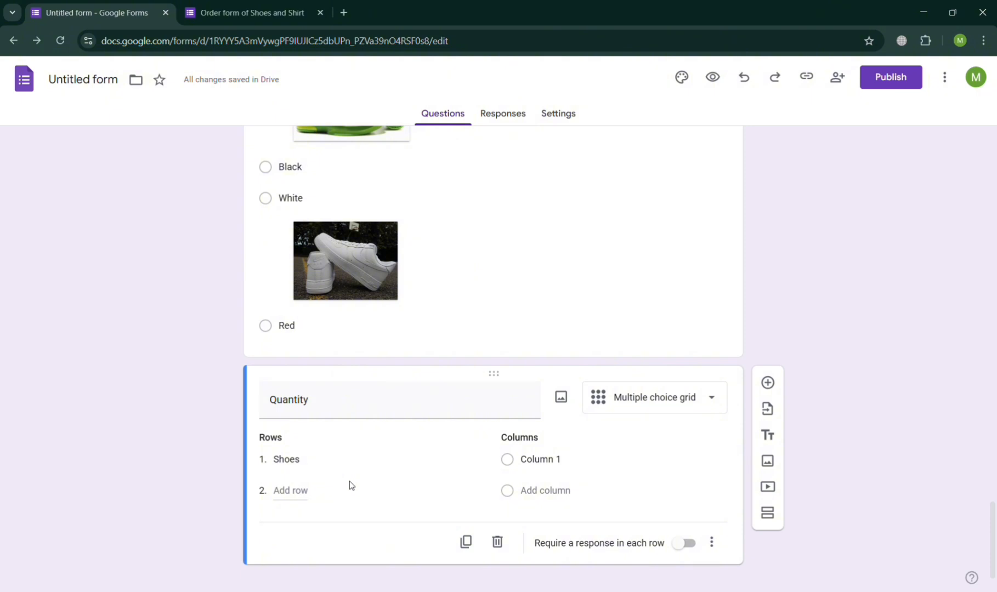
left_click(297, 493)
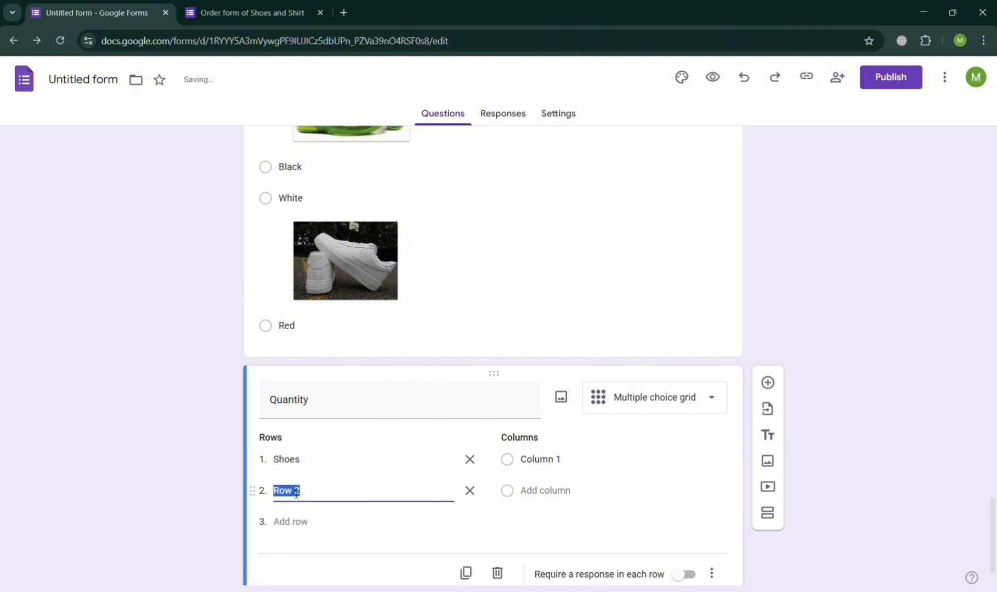
type("Shirts")
left_click(561, 461)
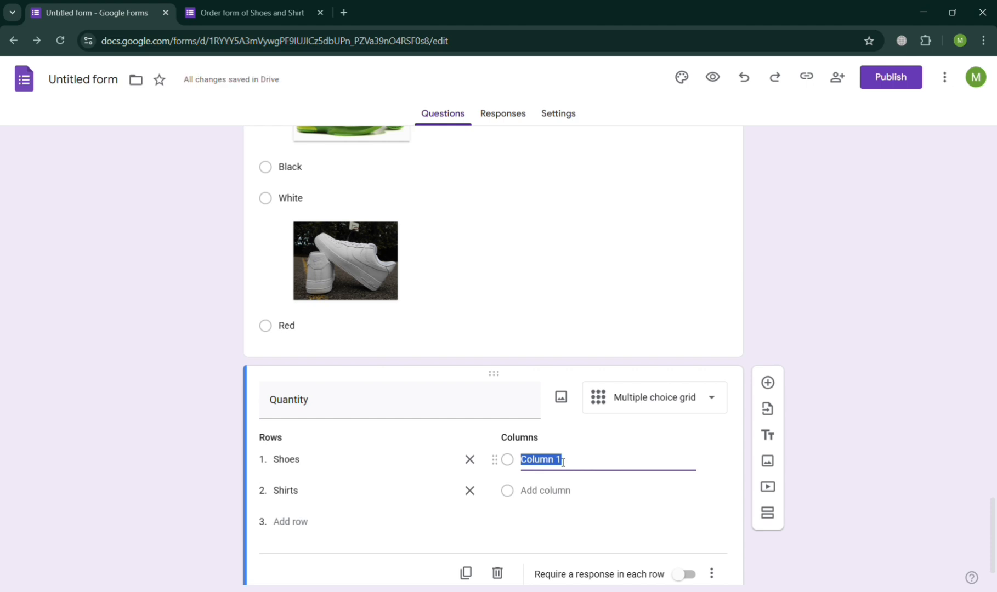
type("s")
key("BackSpace")
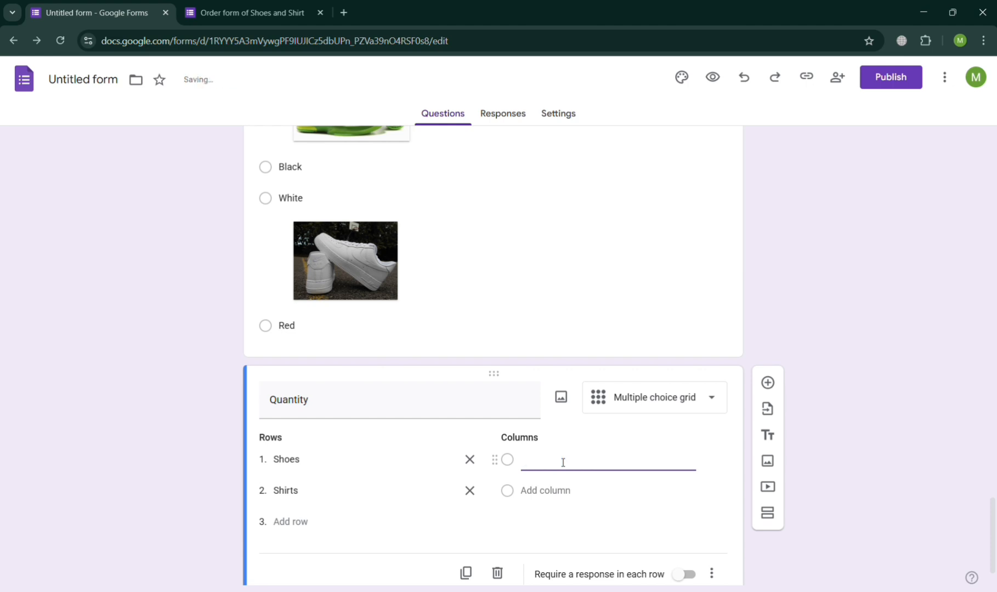
type("1 pcs 2pcs 3pcs 4pcs 5pcs")
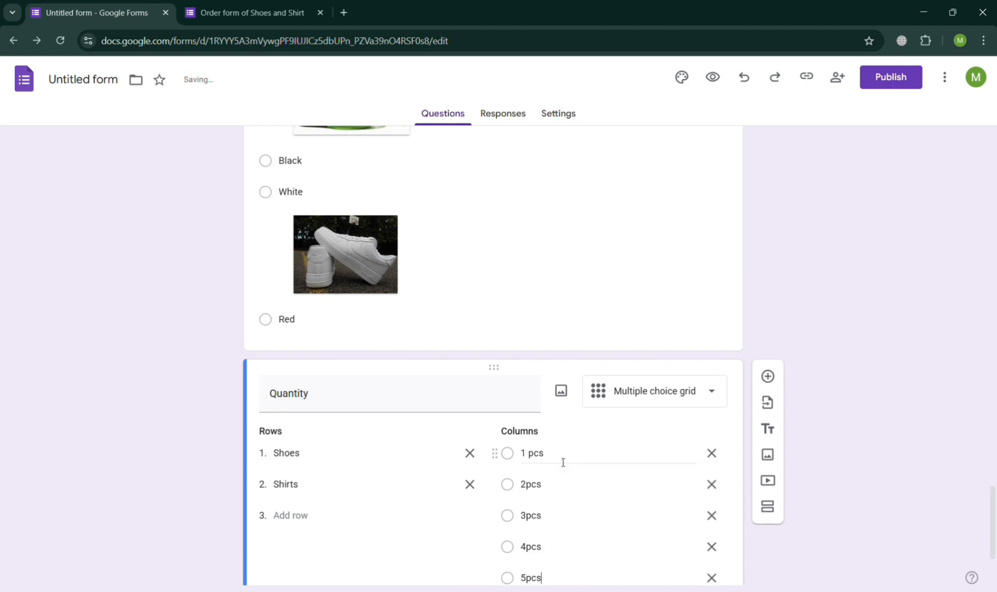
scroll(564, 463, "down", 3)
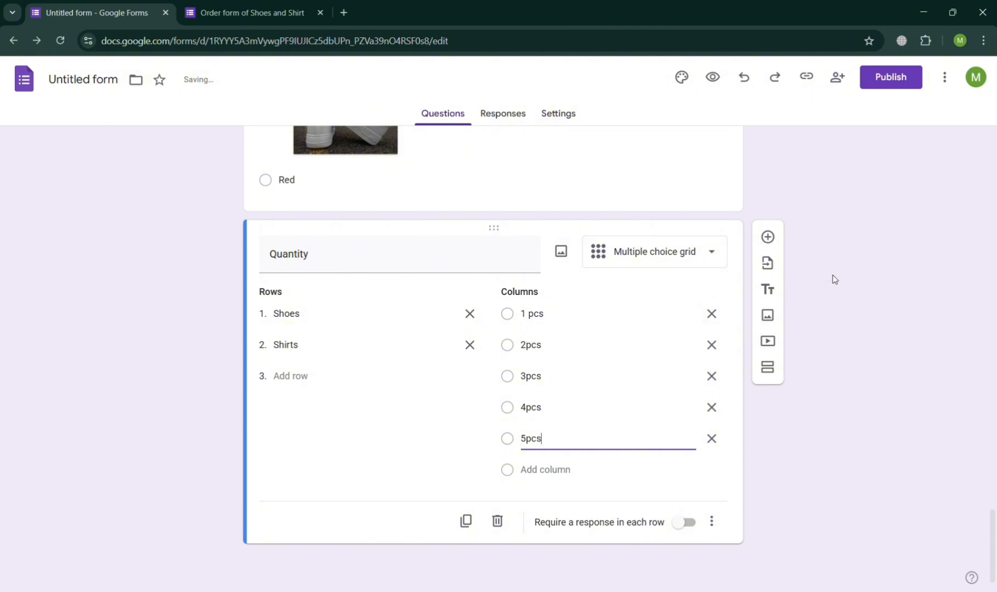
left_click(712, 76)
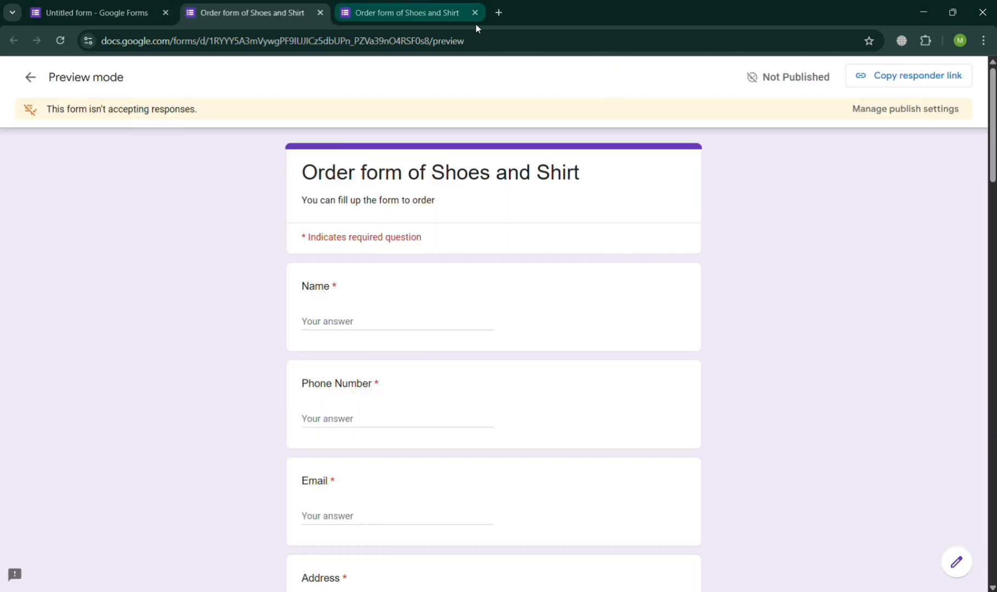
- Close the duplicate preview tab and answer Shirts 3pcs, Green shoes and shoe size 41
left_click(475, 13)
scroll(451, 315, "down", 15)
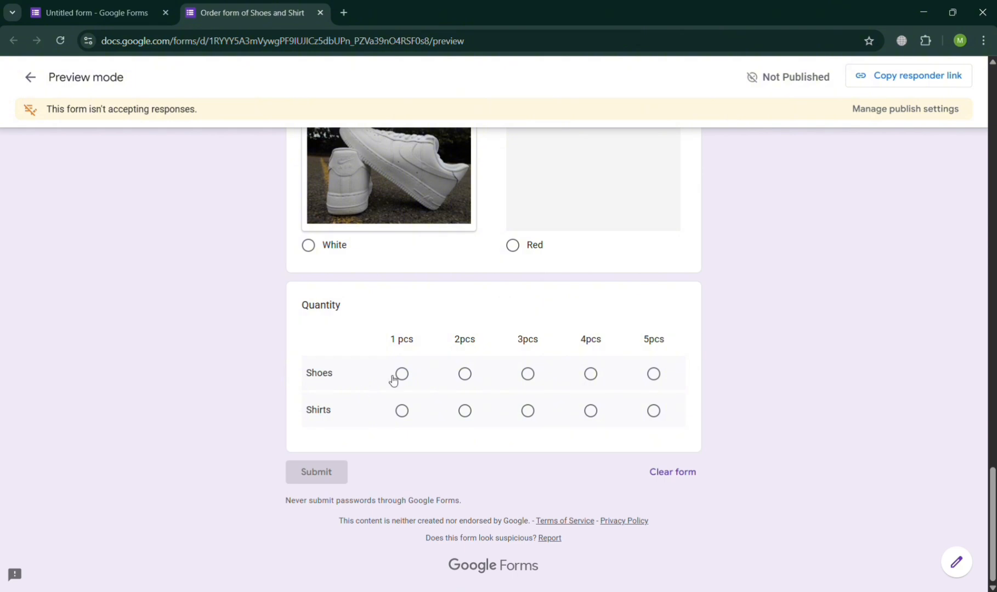
left_click(528, 412)
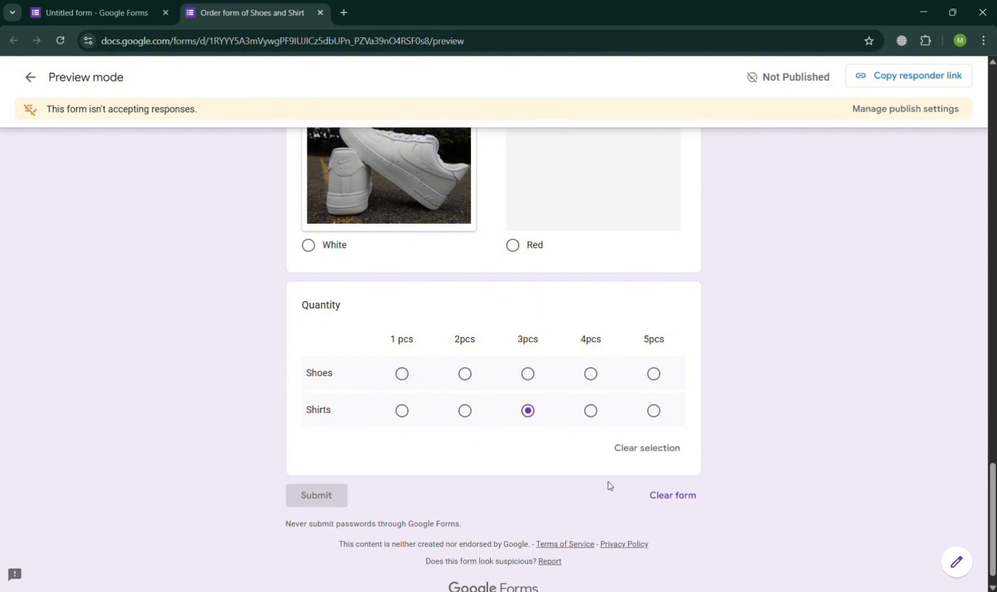
scroll(390, 426, "up", 5)
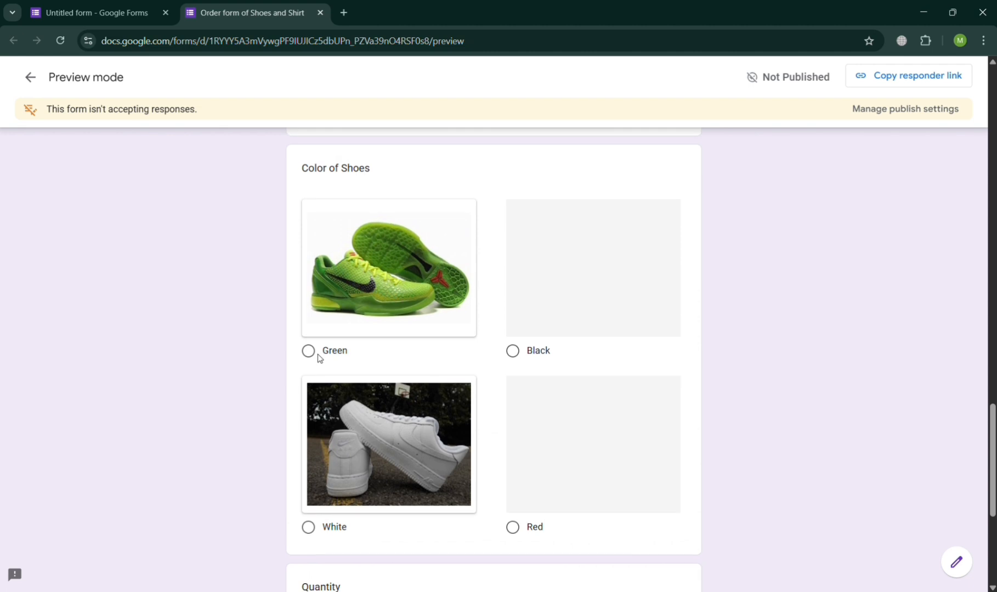
left_click(318, 356)
scroll(318, 358, "up", 5)
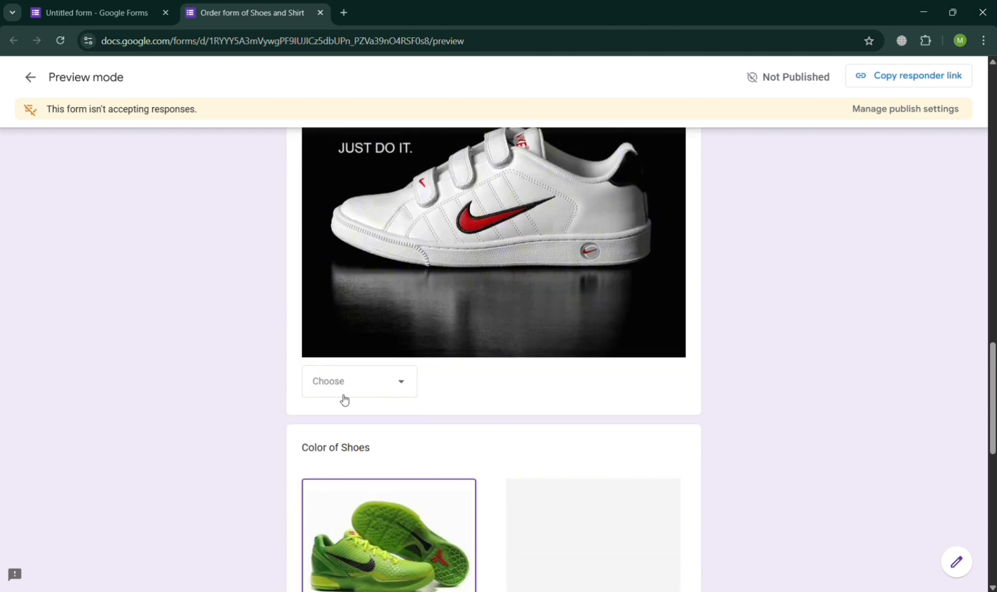
left_click(344, 398)
left_click(347, 432)
- Choose shirt size S, check the product type choices, and return to the editor
scroll(346, 433, "up", 7)
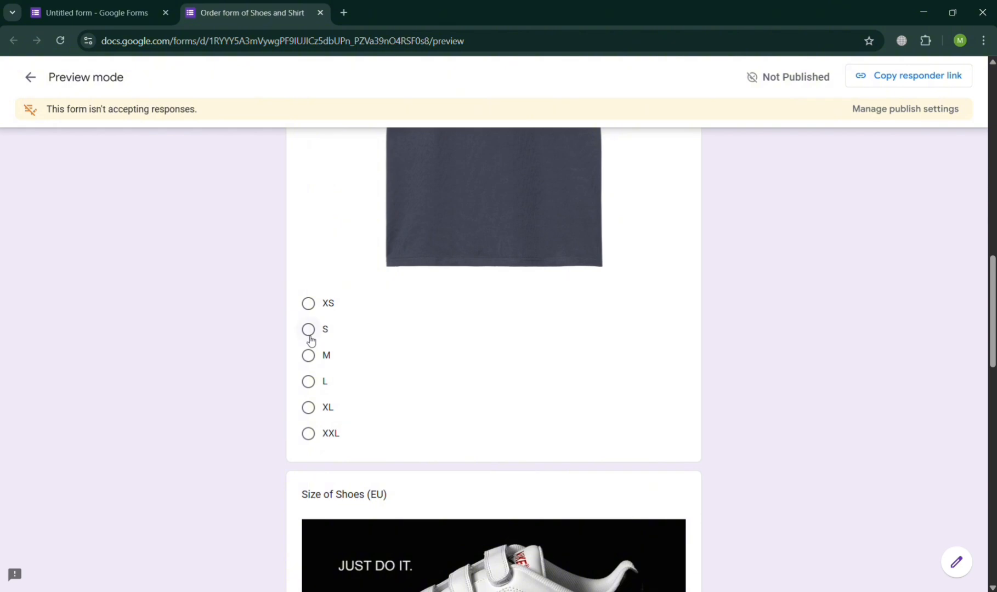
left_click(309, 331)
scroll(311, 342, "up", 6)
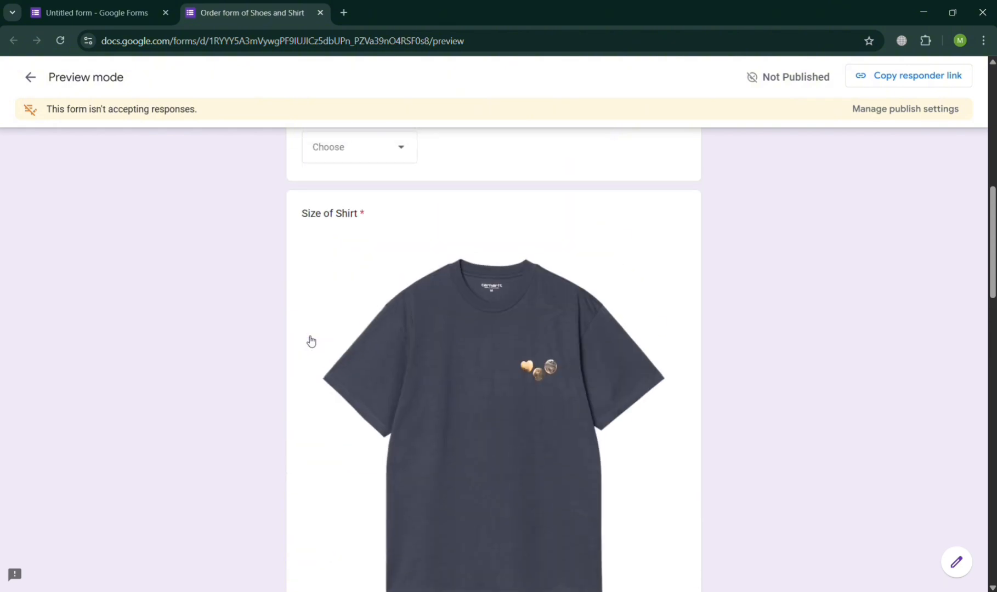
scroll(311, 342, "up", 5)
left_click(359, 450)
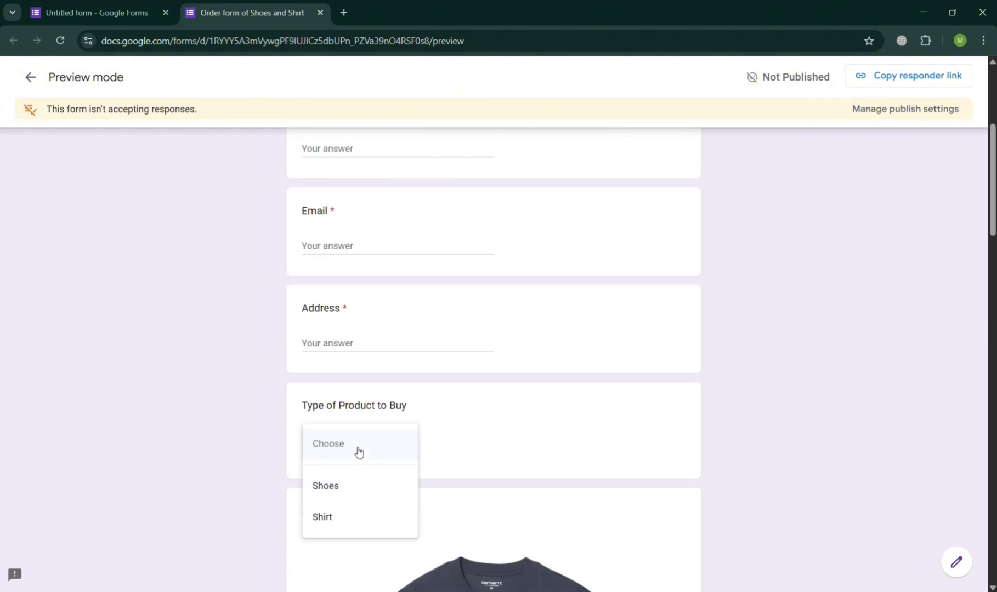
scroll(574, 422, "up", 5)
scroll(576, 423, "down", 10)
scroll(576, 423, "down", 10)
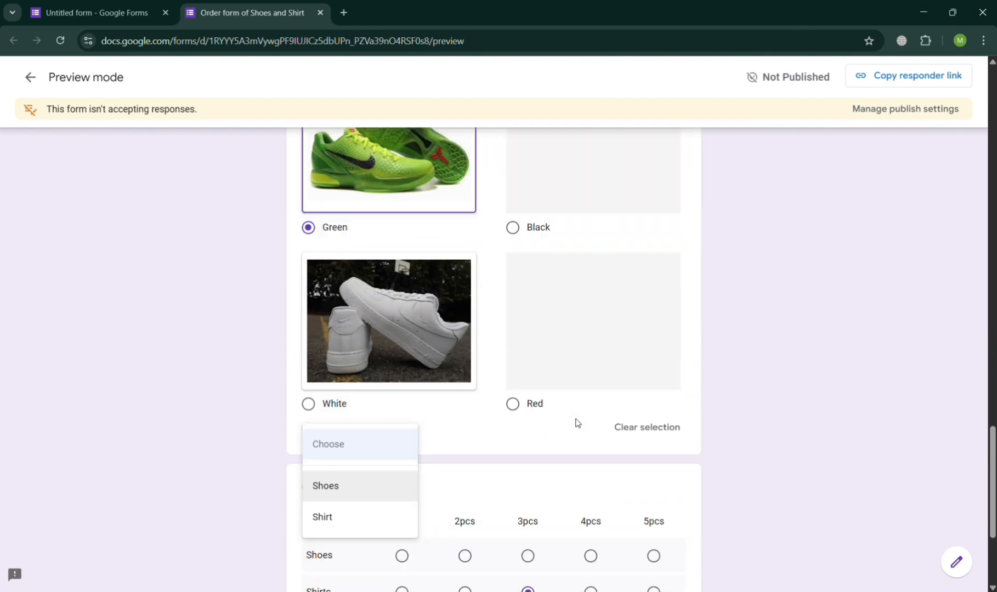
left_click(568, 482)
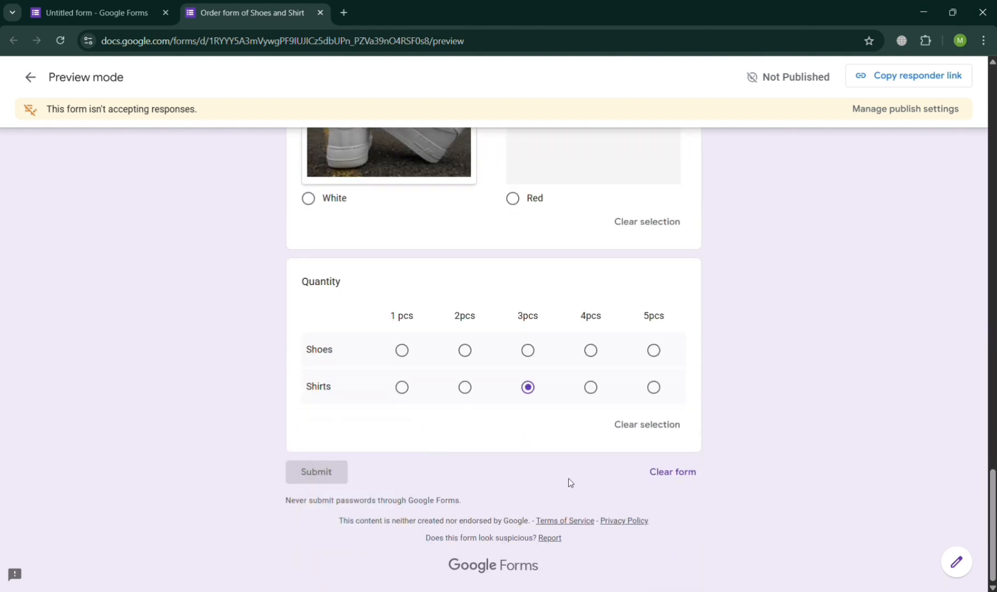
left_click(86, 4)
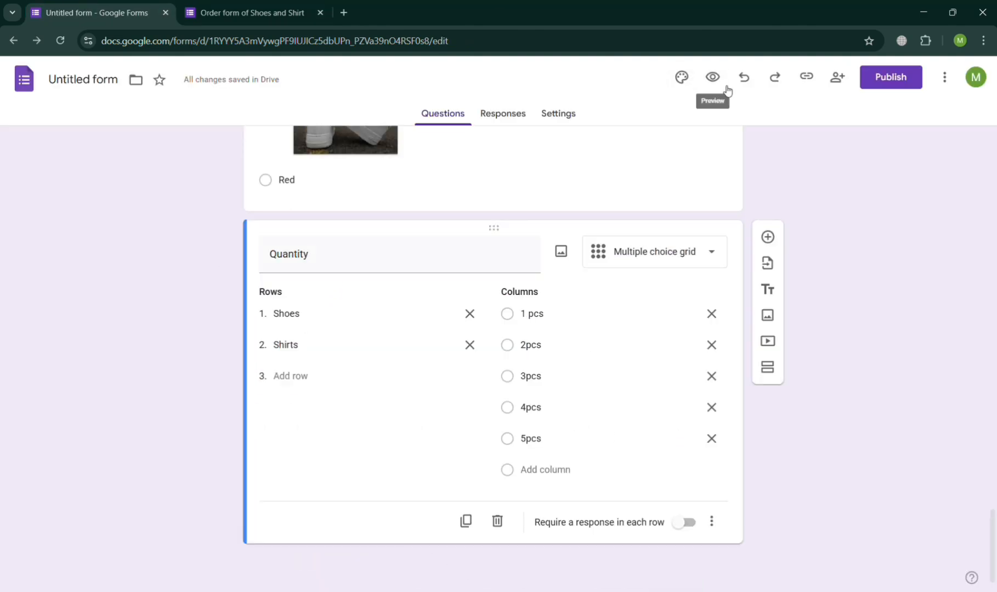
- Set the theme colour to blue and browse the Photos and Themes header images
left_click(683, 75)
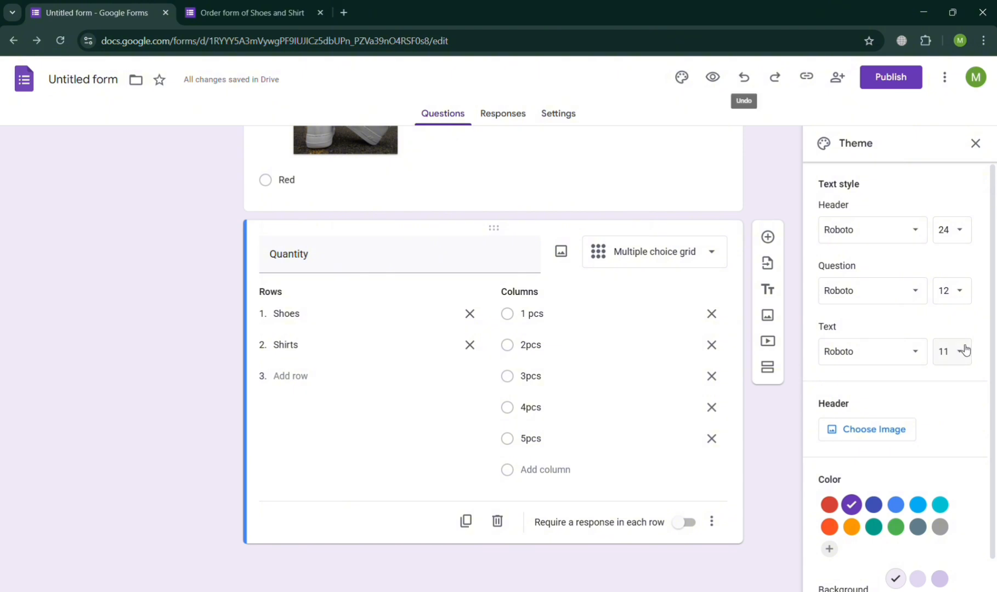
left_click(904, 512)
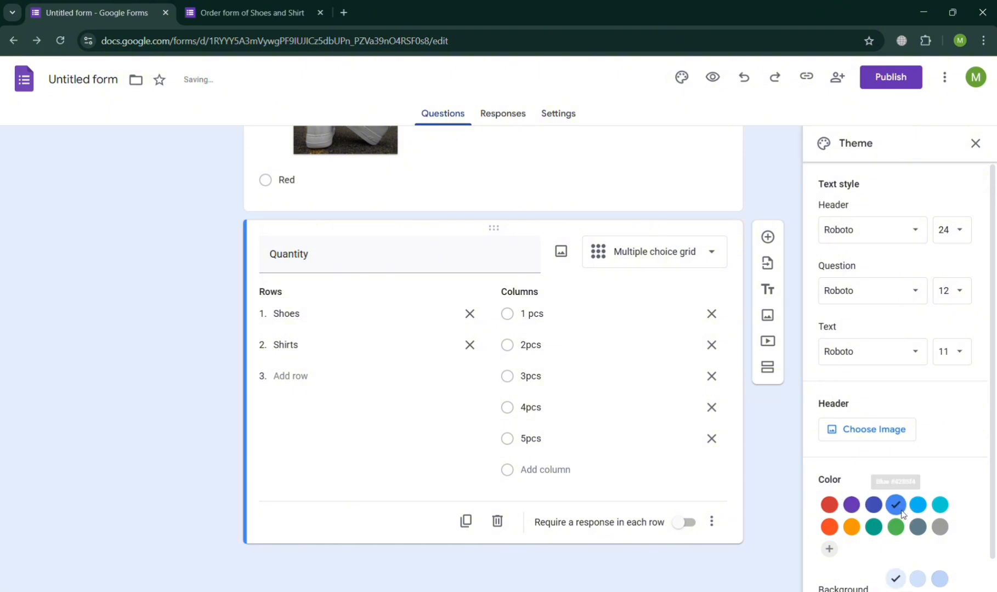
left_click(877, 429)
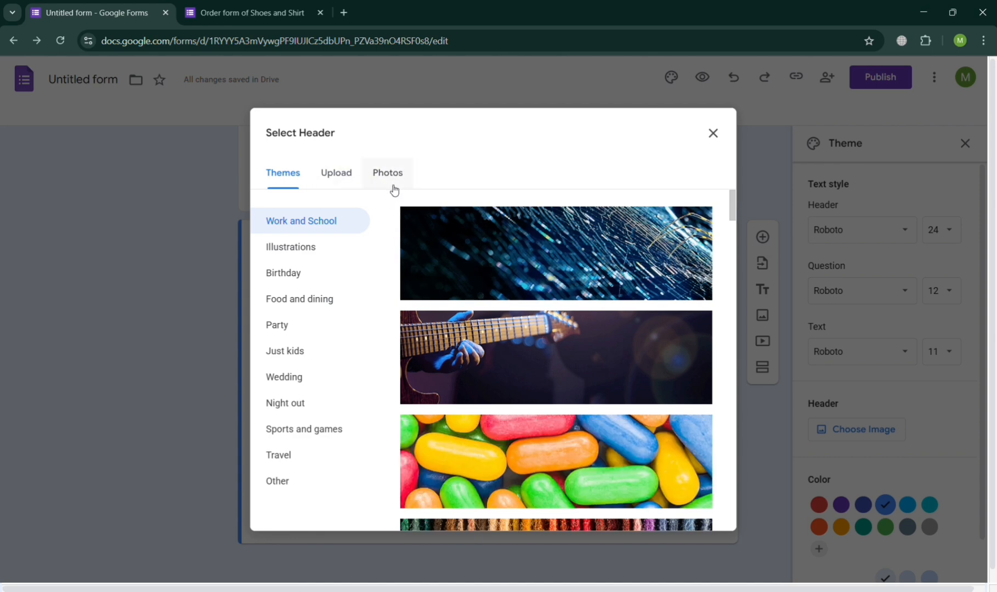
left_click(394, 186)
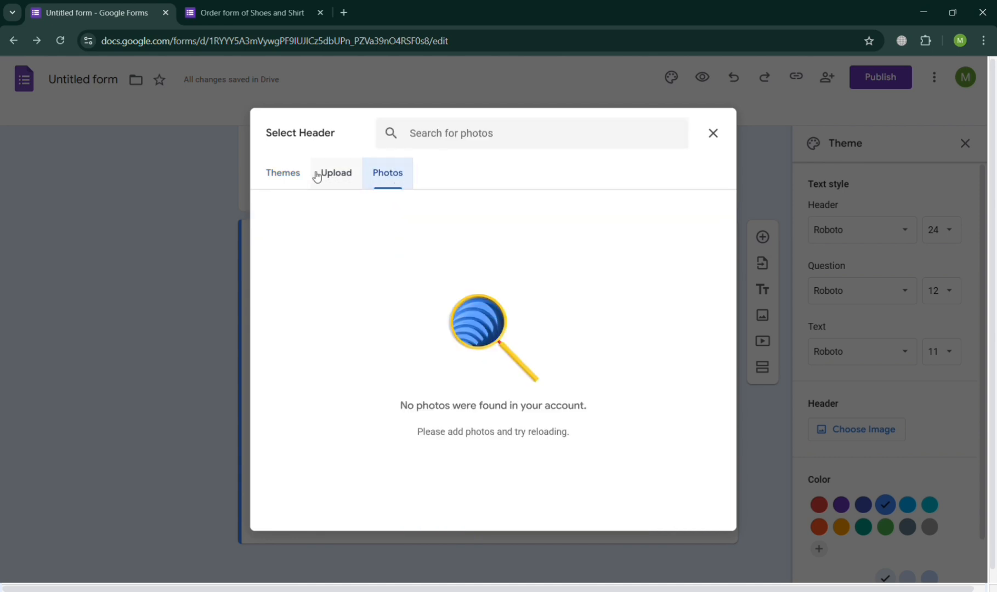
left_click(286, 173)
scroll(548, 364, "down", 5)
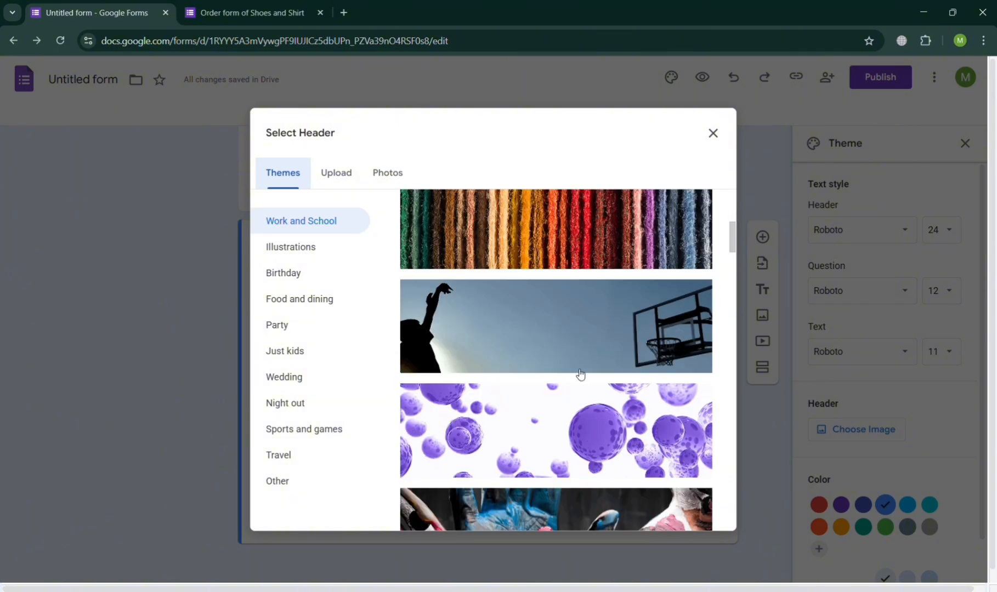
scroll(580, 374, "down", 10)
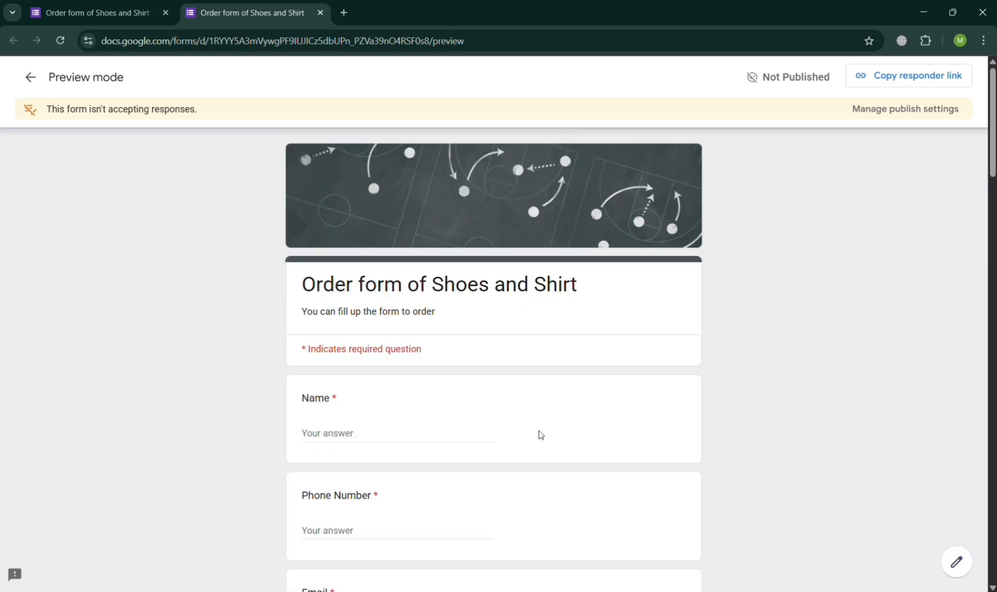
scroll(541, 435, "down", 6)
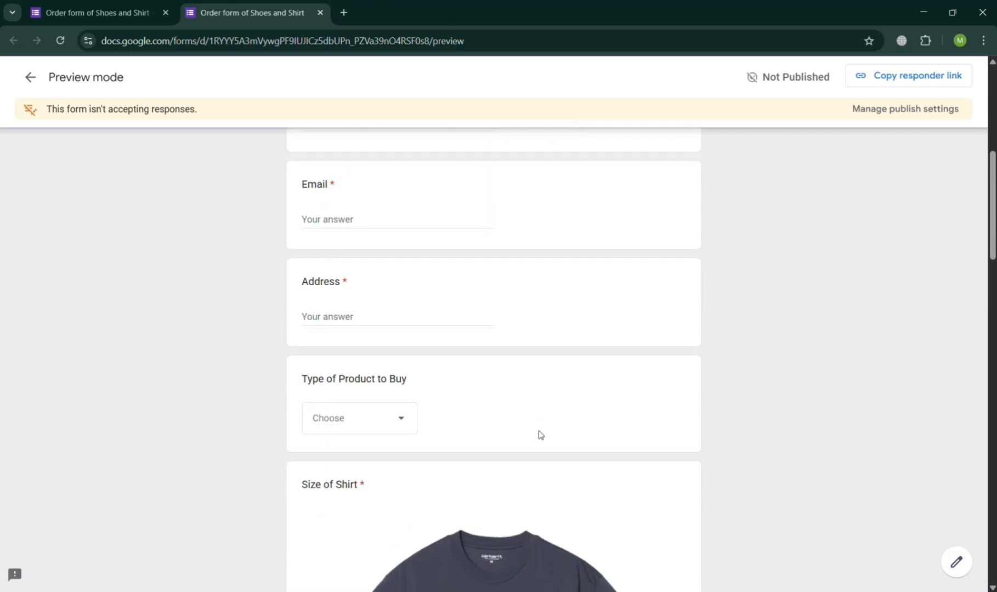